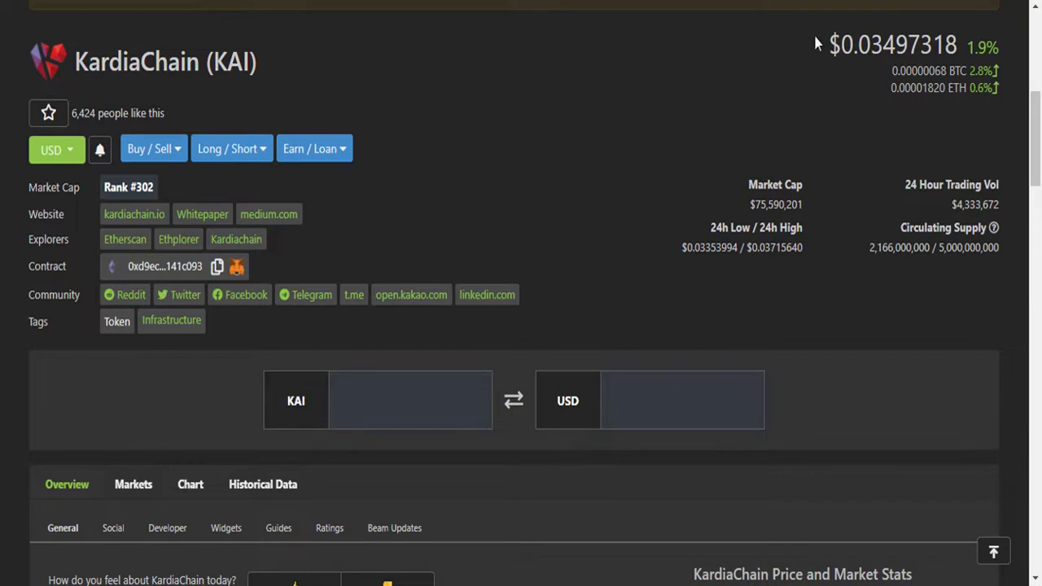
Highlight KAI's price on CoinGecko, then go to the kardiachain.io official website.
drag(835, 47, 958, 47)
click(842, 112)
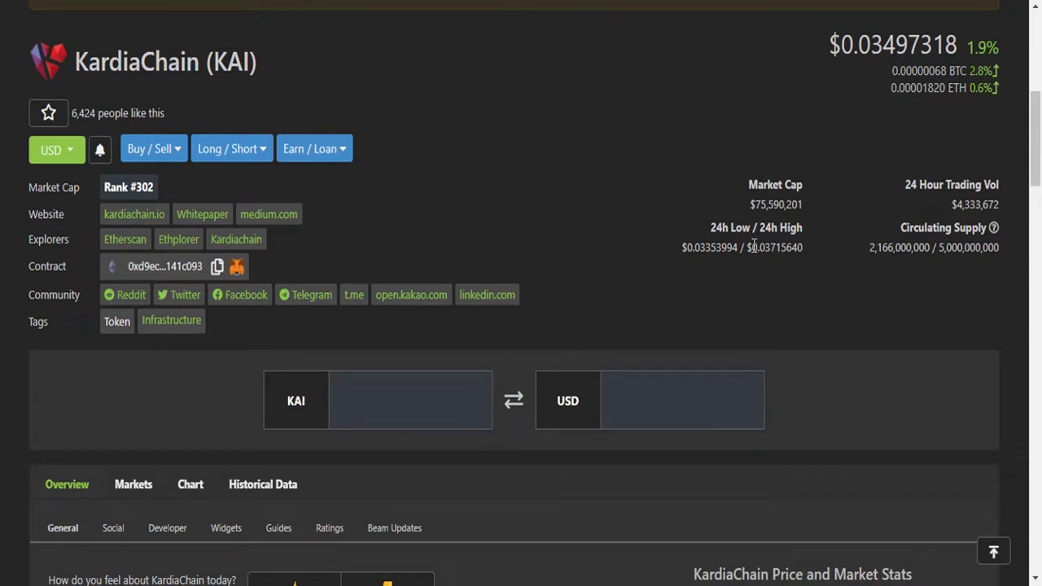
click(147, 232)
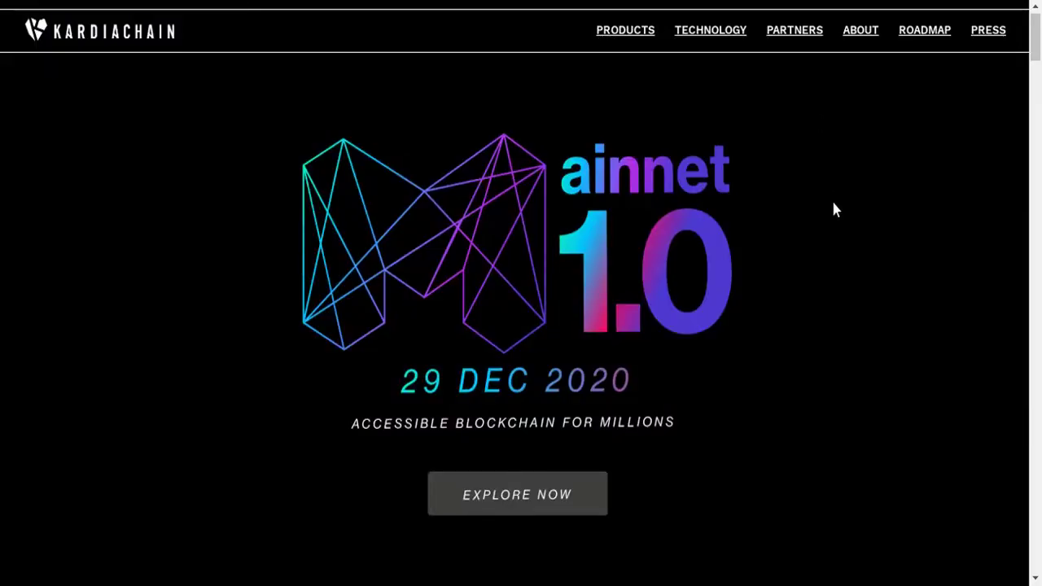
Scroll through KardiaChain's partner cards, Products and Technology sections, then back up.
scroll(833, 207, down, 2)
scroll(834, 208, down, 4)
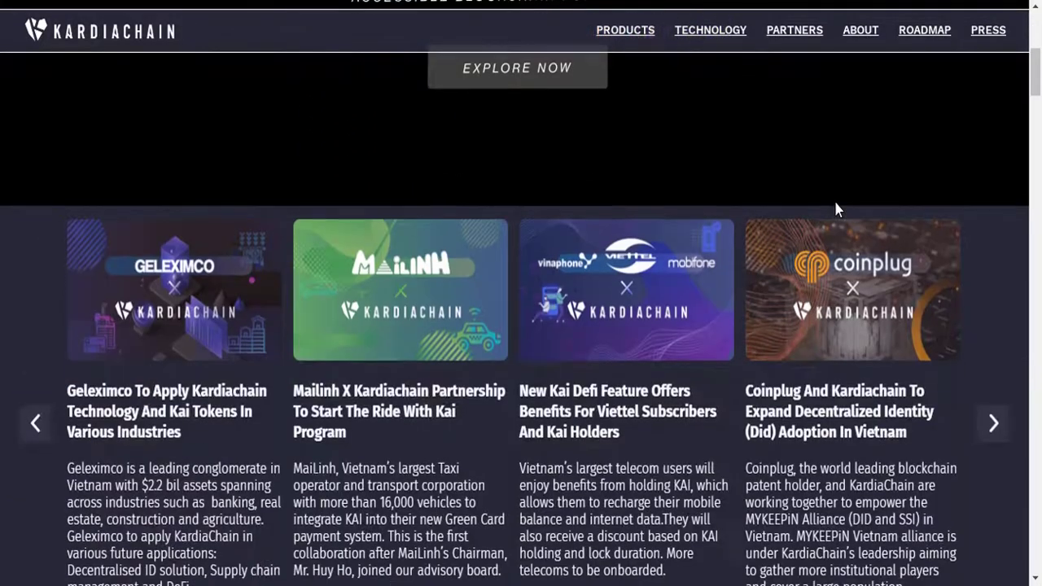
scroll(835, 209, down, 2)
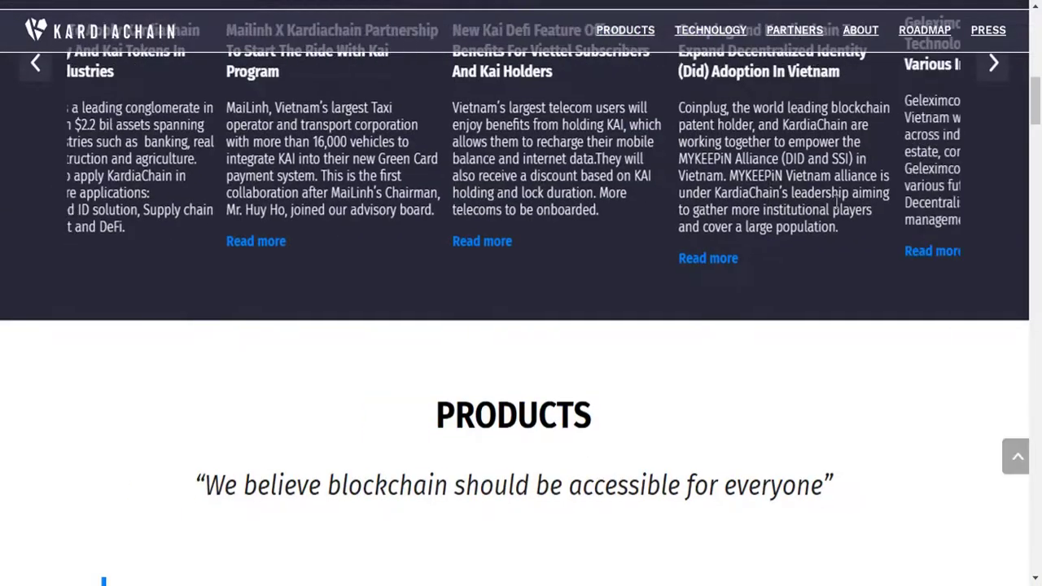
scroll(835, 209, down, 2)
scroll(839, 209, down, 2)
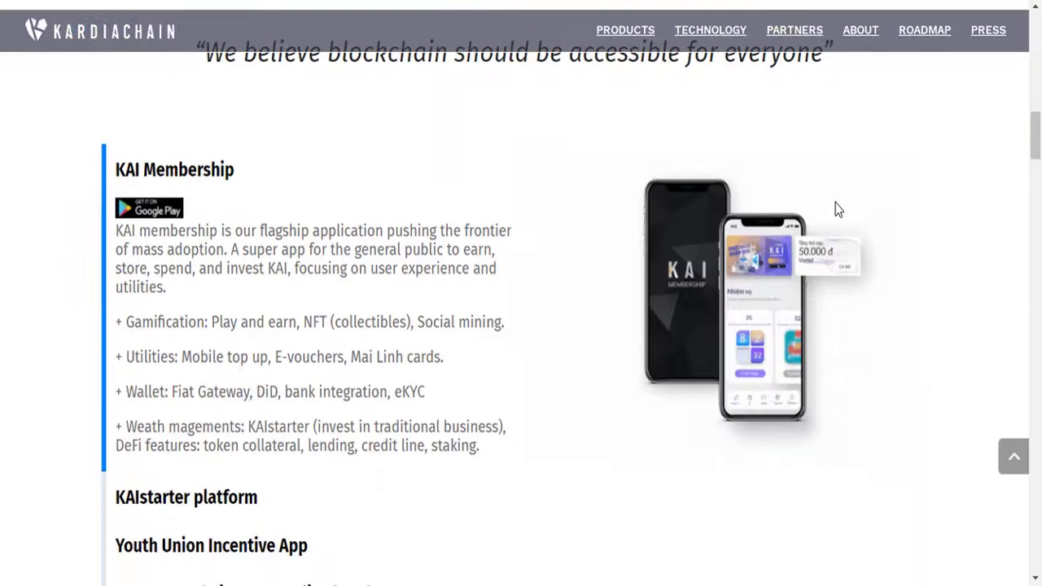
scroll(839, 209, down, 2)
scroll(843, 219, down, 4)
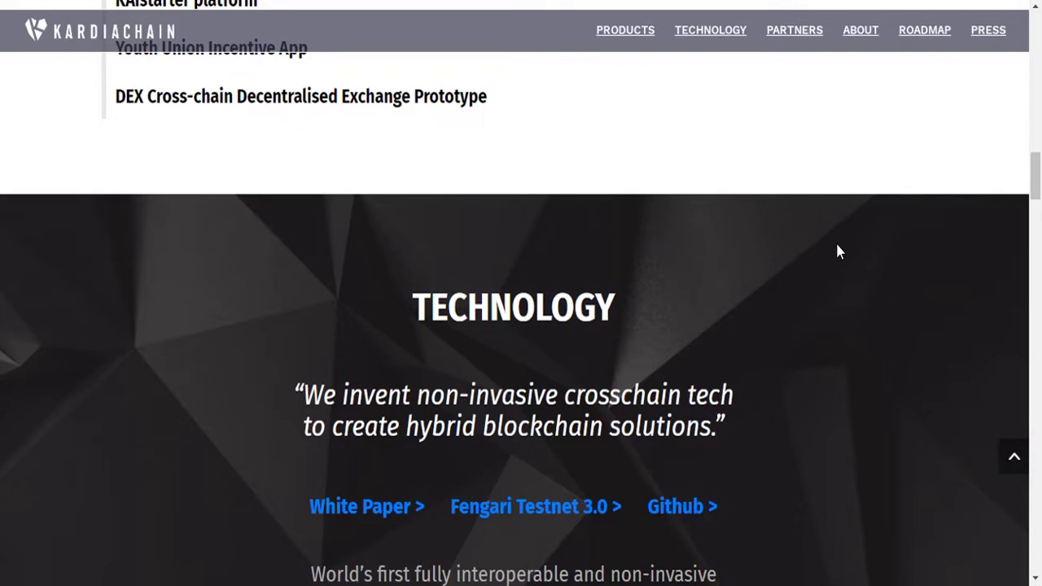
scroll(840, 248, down, 2)
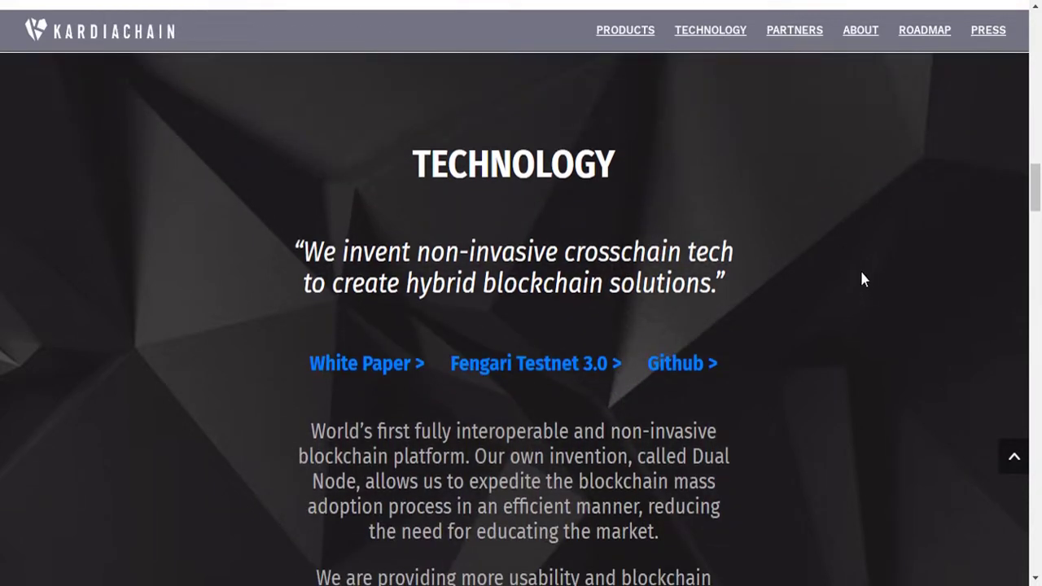
scroll(851, 289, down, 2)
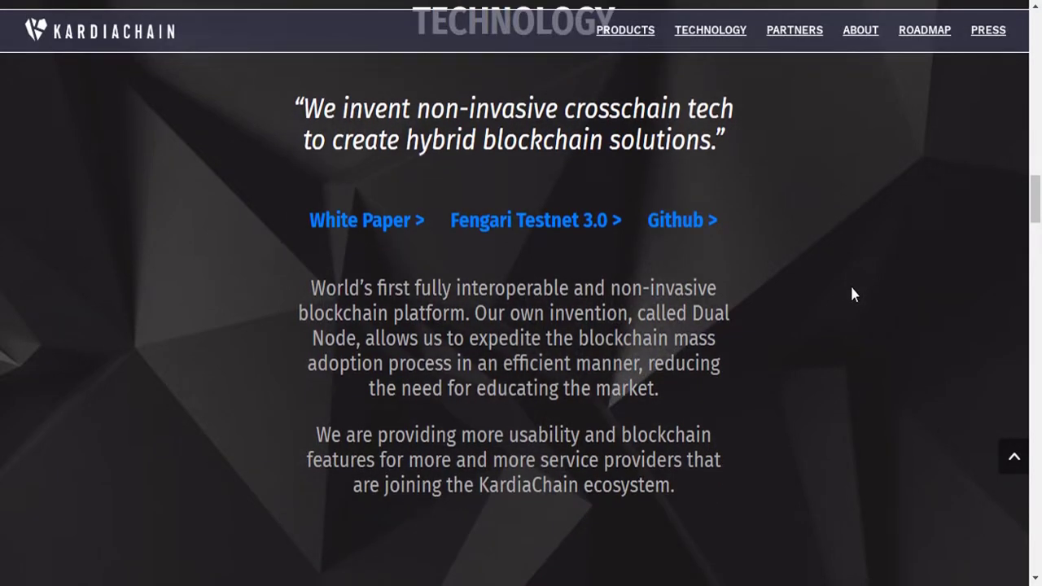
scroll(852, 294, up, 10)
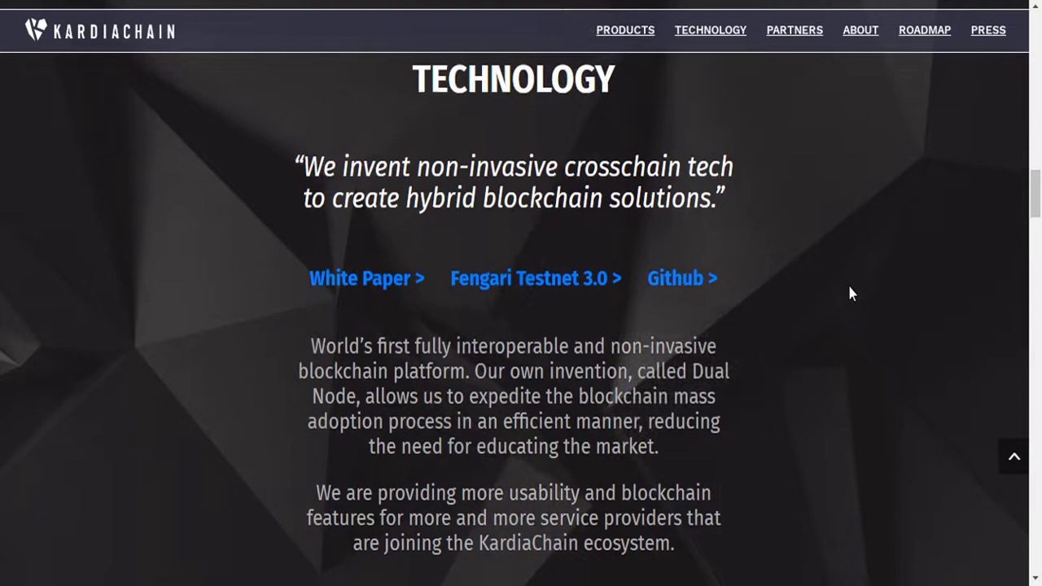
scroll(850, 294, up, 3)
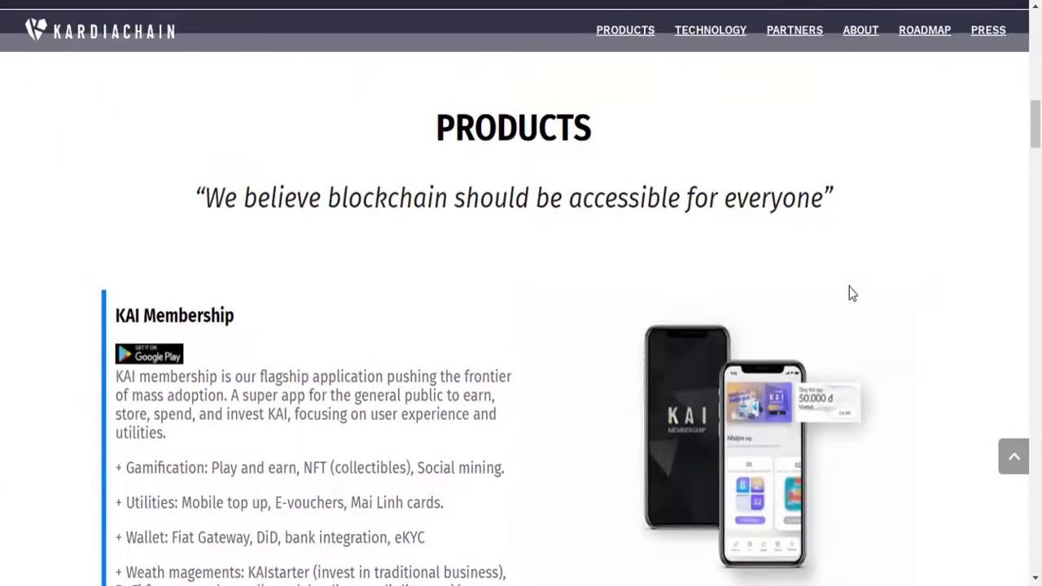
scroll(849, 294, up, 2)
scroll(849, 294, up, 4)
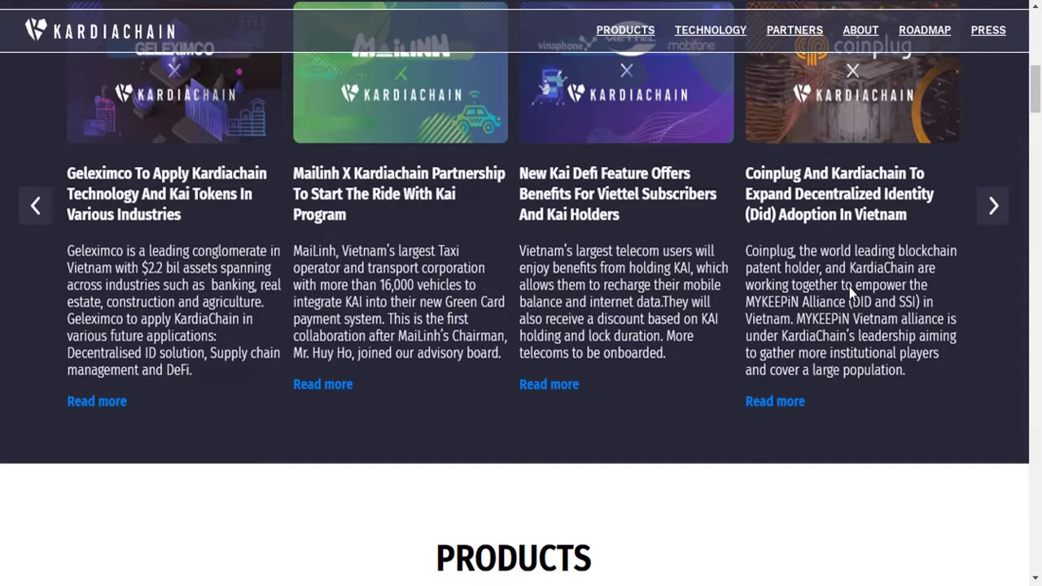
scroll(817, 260, up, 3)
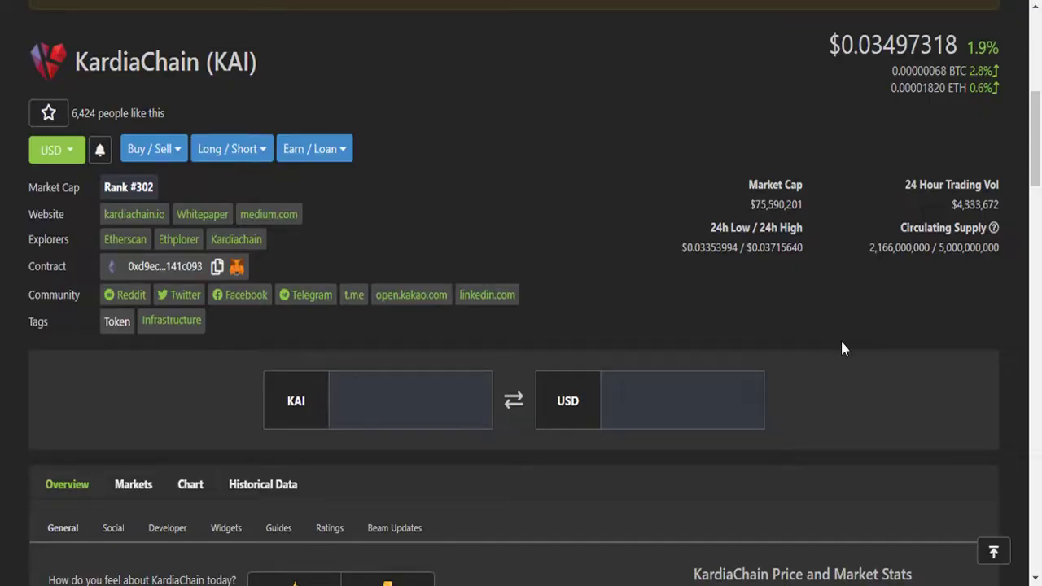
Scroll to KAI's price stats and highlight the 8575.1% gain from all-time low.
scroll(840, 338, down, 5)
scroll(845, 343, down, 1)
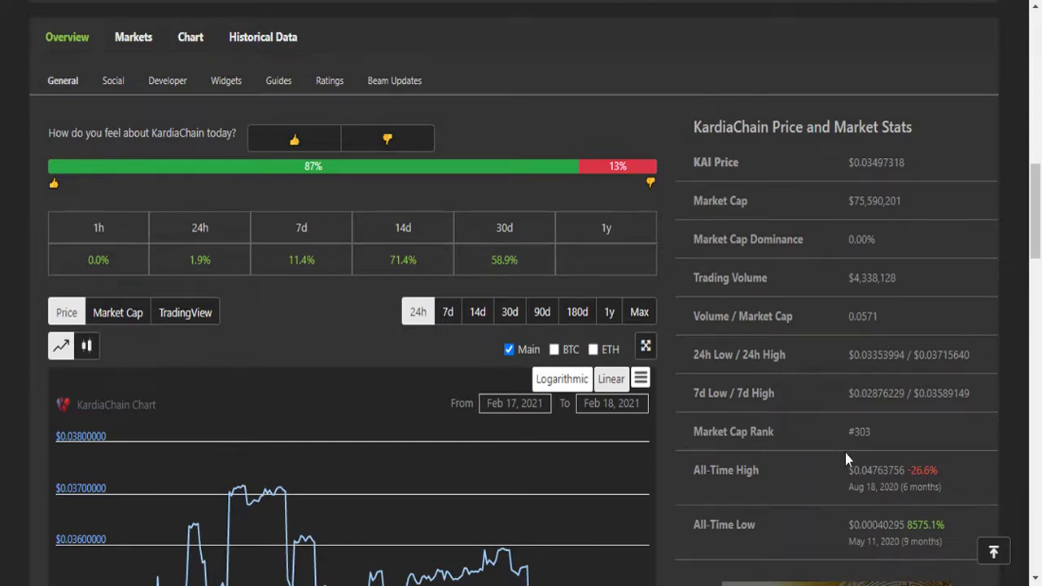
scroll(848, 456, down, 1)
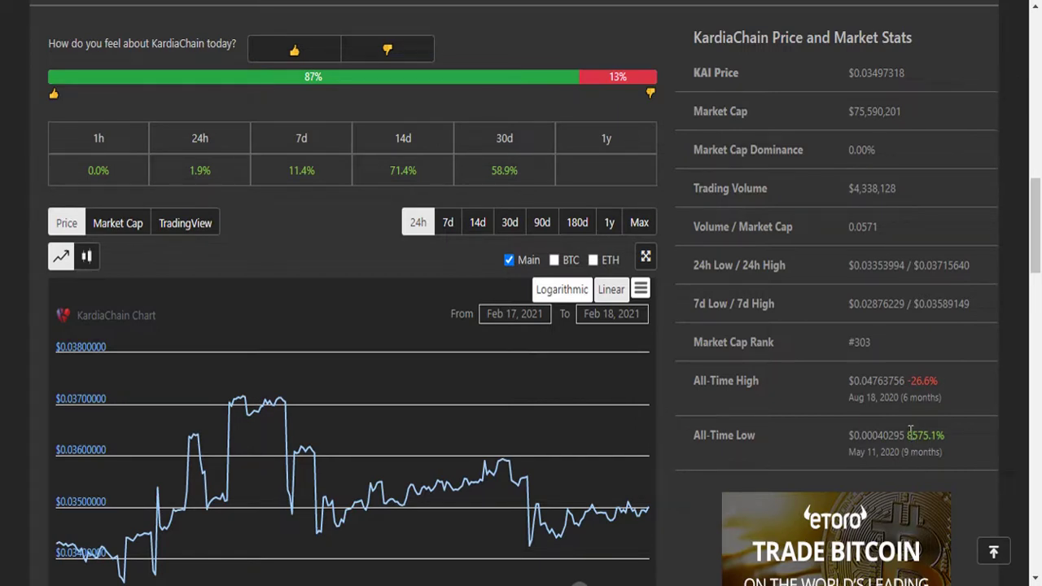
drag(910, 433, 958, 438)
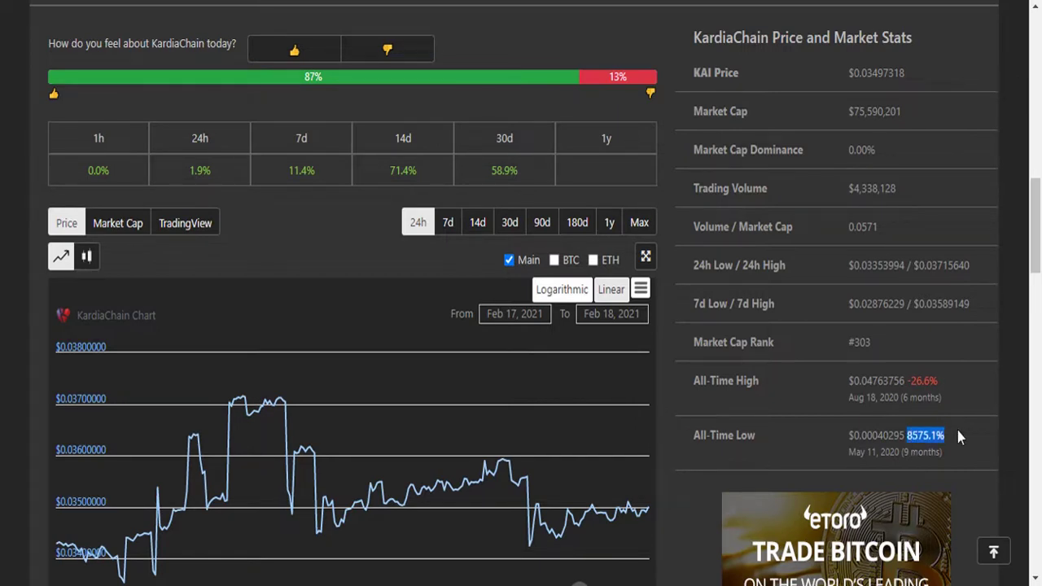
click(796, 454)
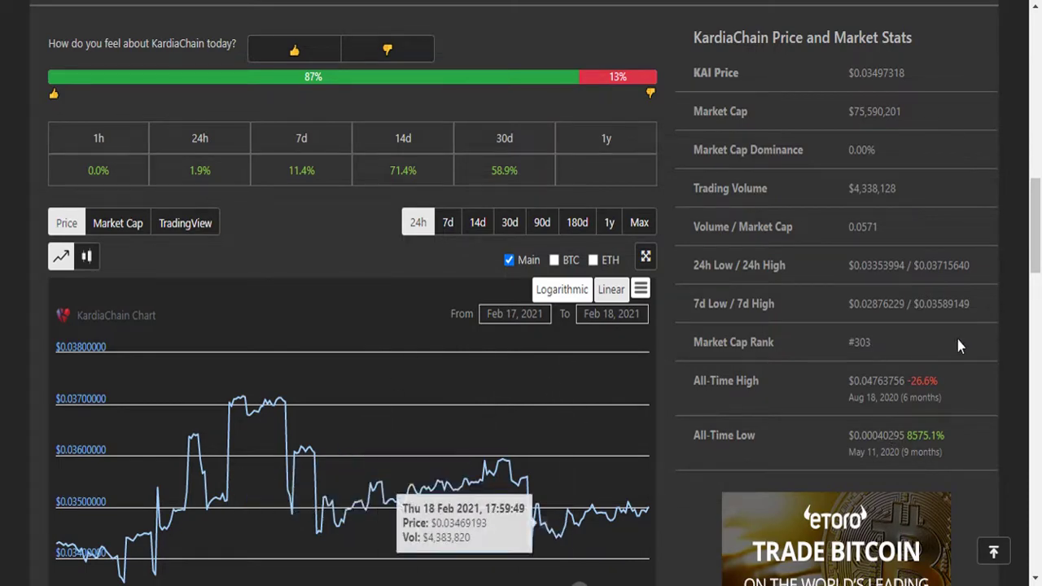
Scroll down to review KAI's exchange trading pairs in the markets table.
scroll(917, 374, down, 8)
scroll(917, 375, down, 2)
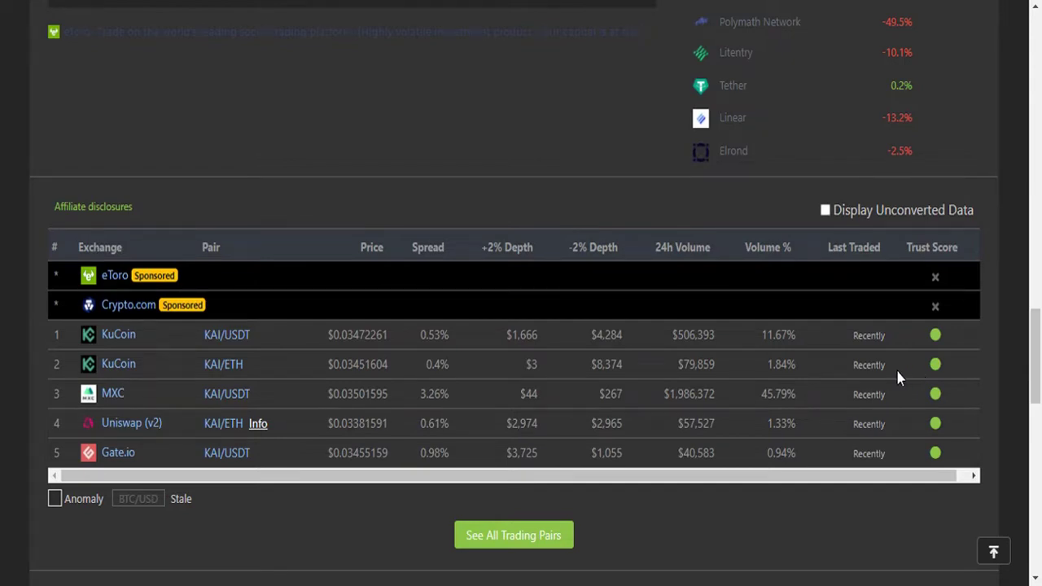
scroll(898, 372, up, 7)
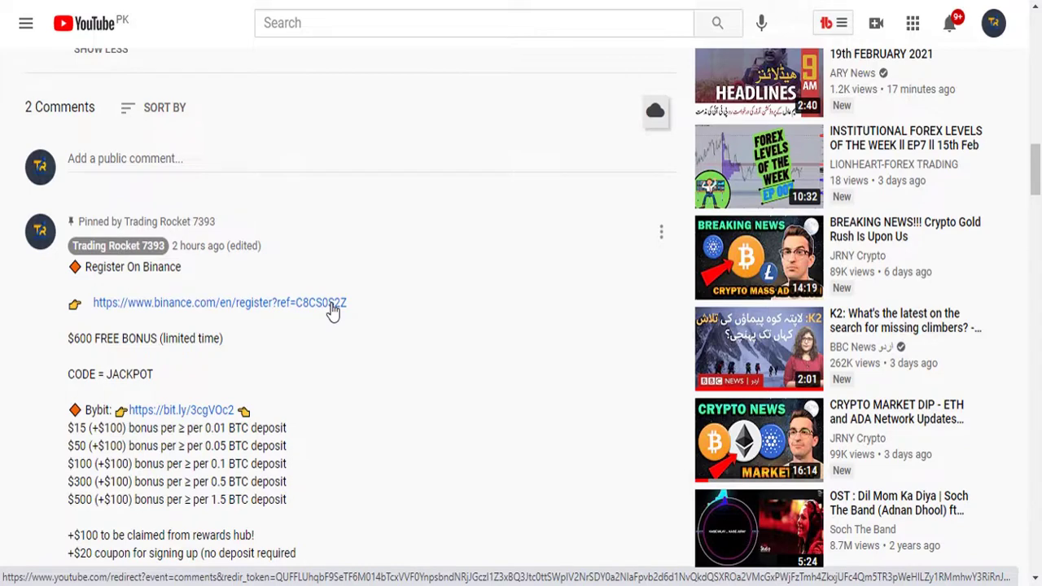
Highlight the five Bybit bonus tiers in the video's pinned comment.
scroll(363, 324, down, 1)
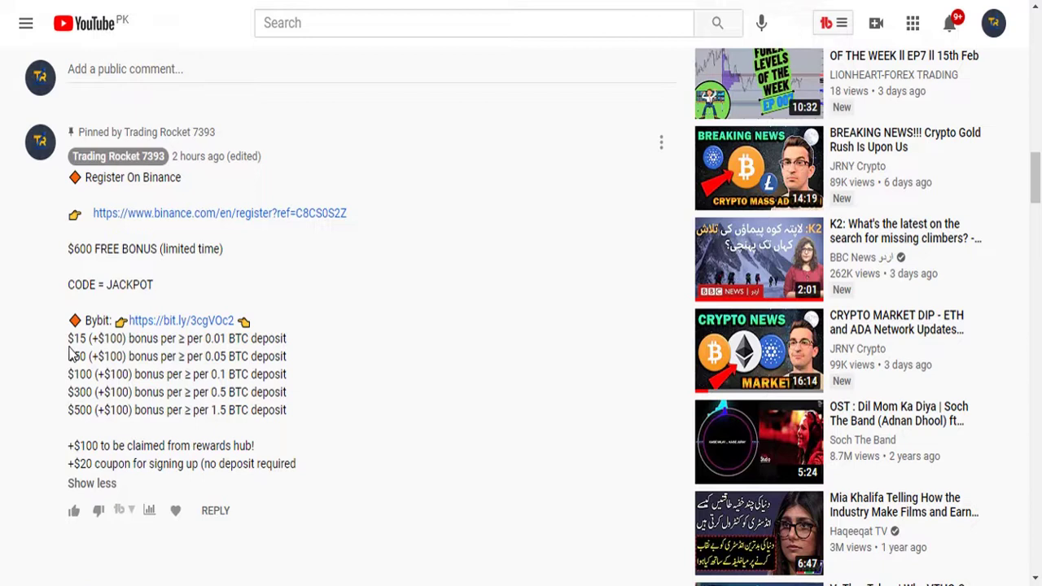
drag(70, 342, 290, 413)
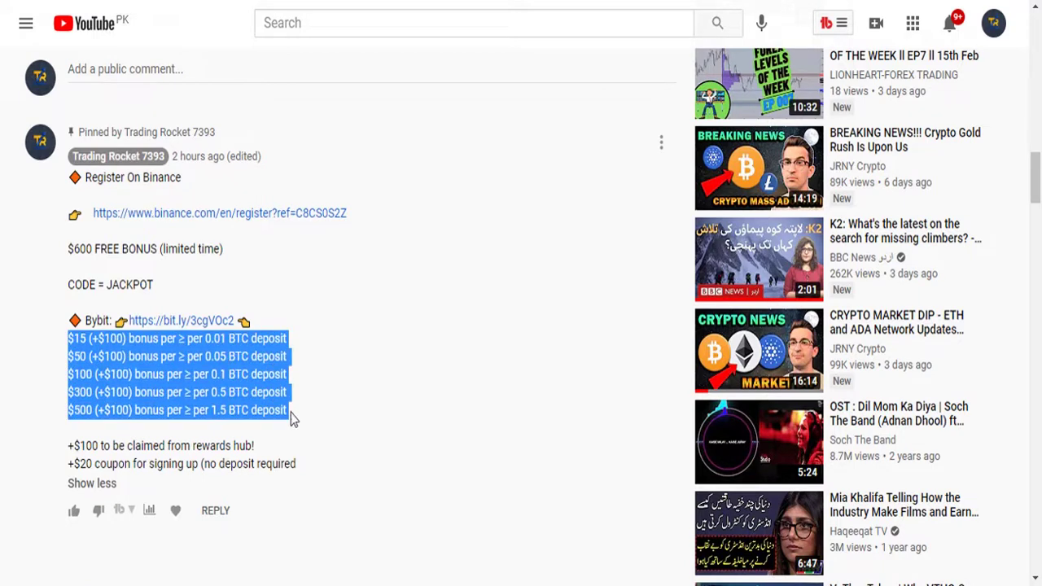
click(389, 365)
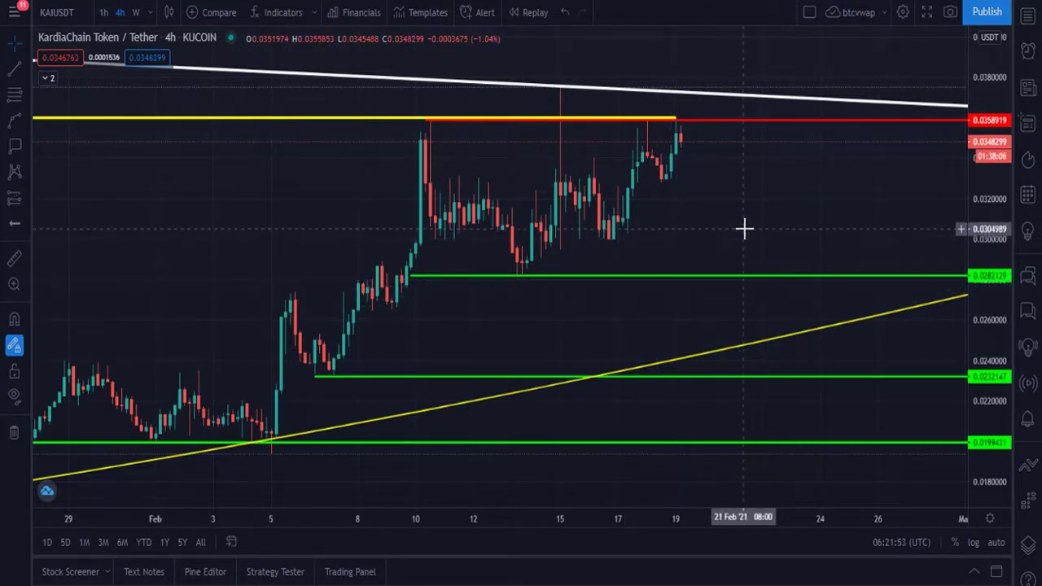
Draw the four W-pattern legs from the 10 Feb high to the breakout level.
drag(742, 226, 719, 228)
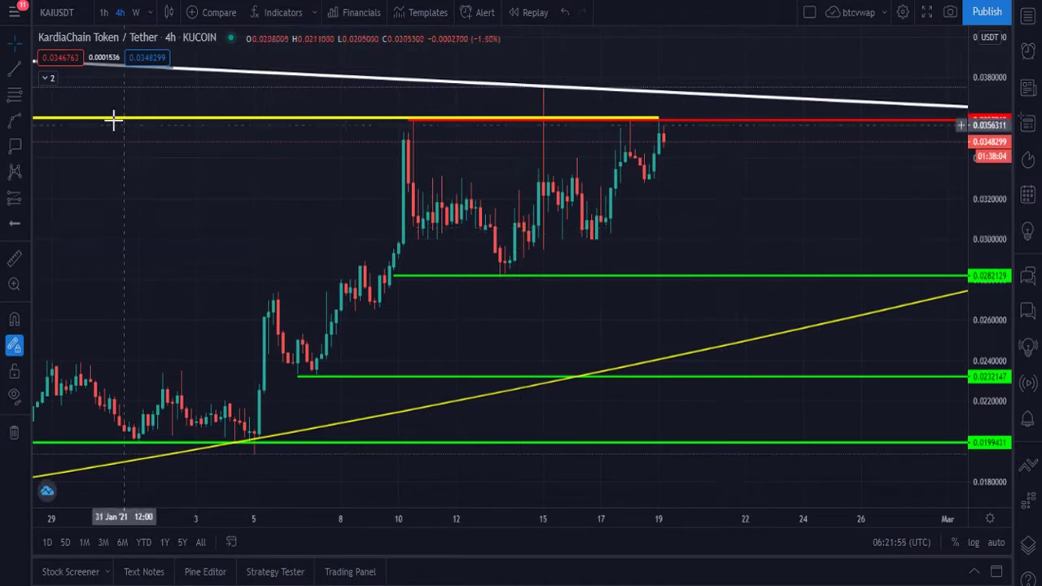
click(15, 70)
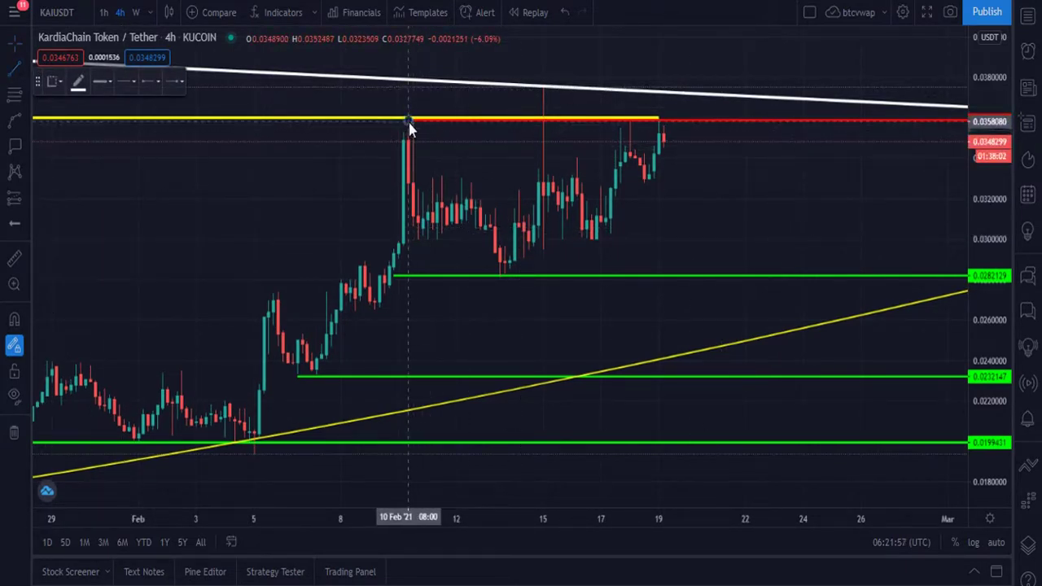
click(409, 121)
click(504, 268)
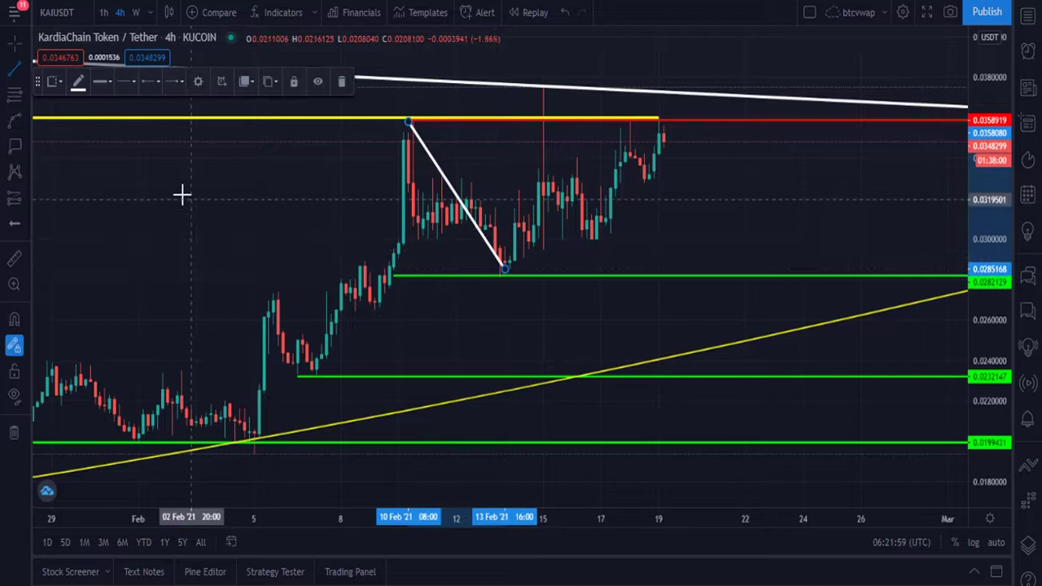
click(22, 74)
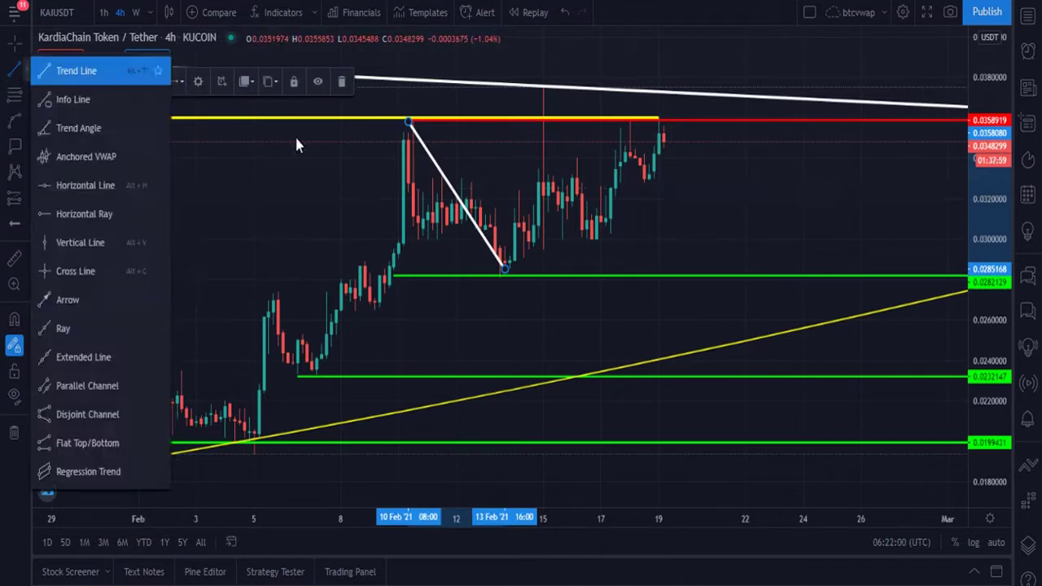
click(505, 270)
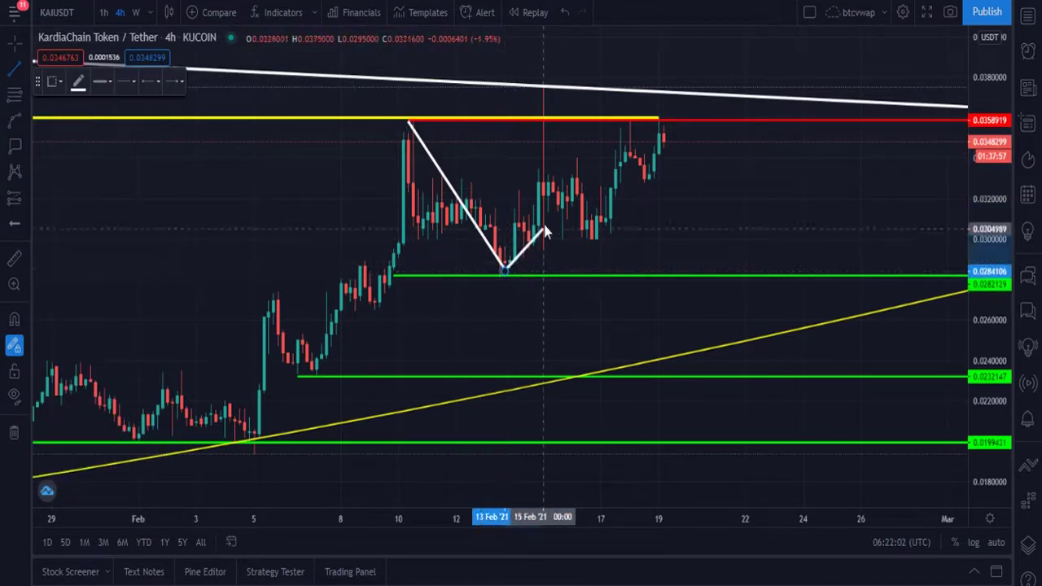
click(562, 156)
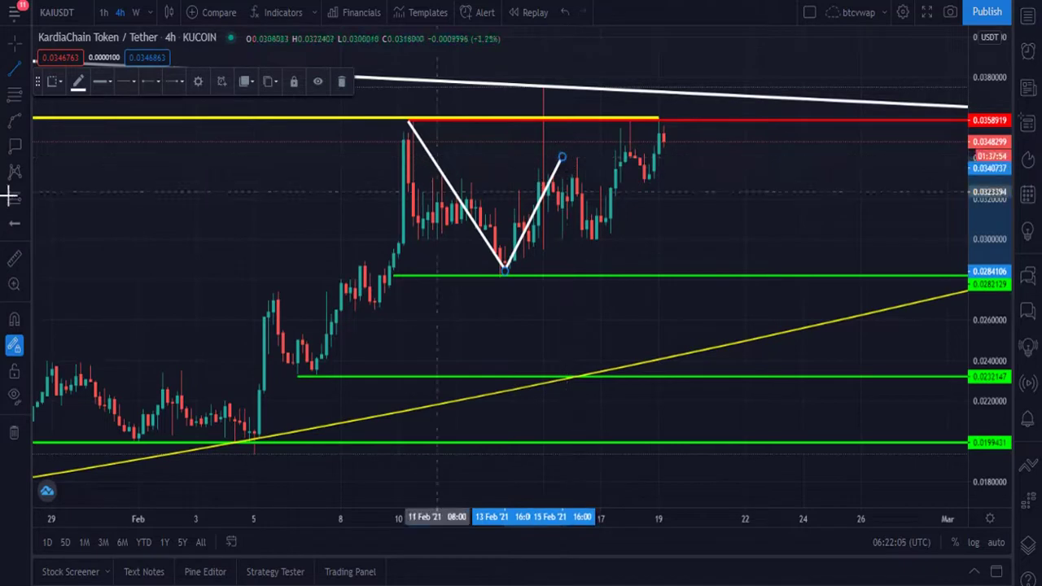
click(11, 73)
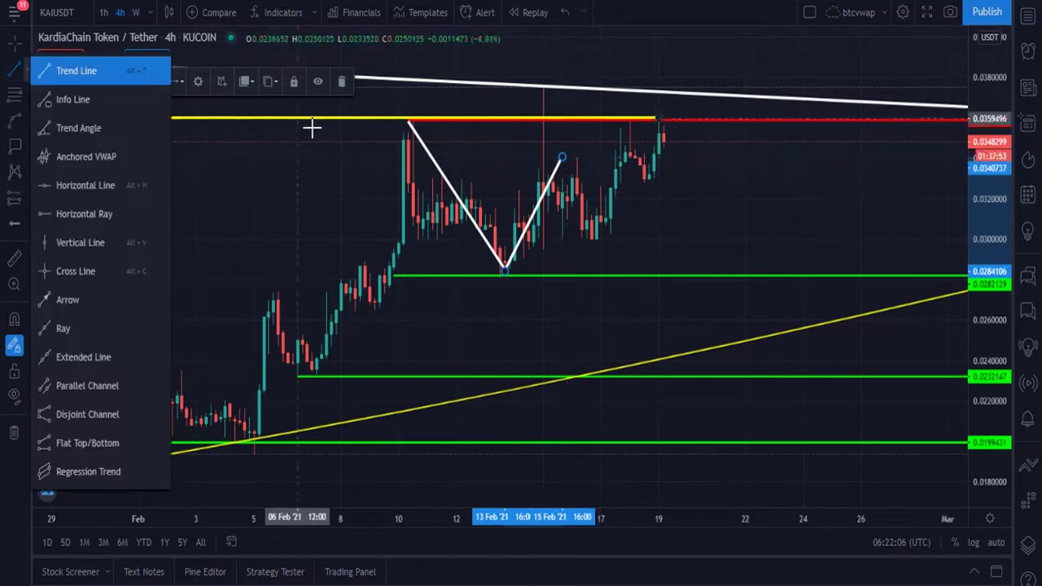
click(564, 162)
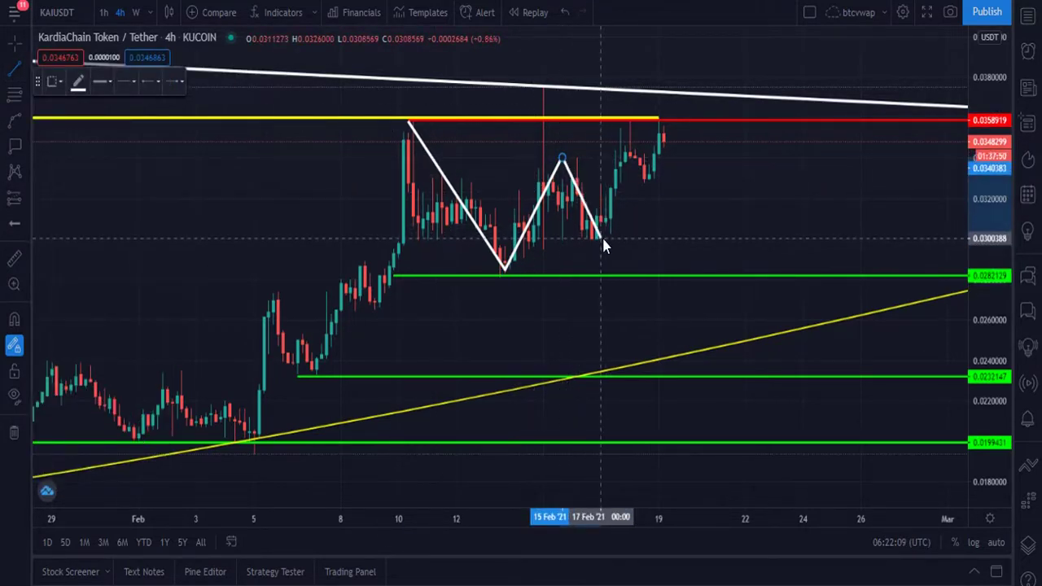
click(603, 240)
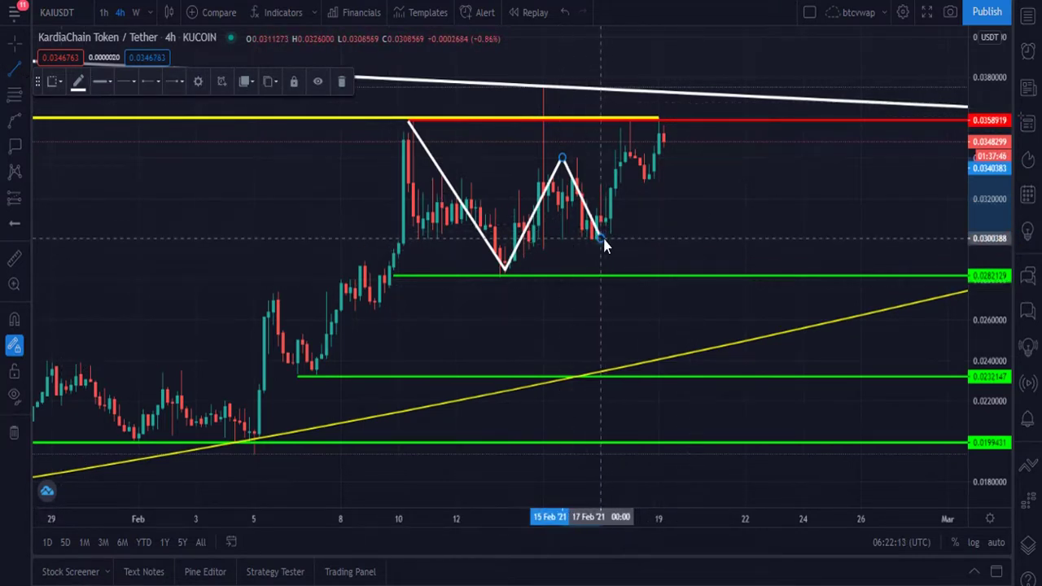
click(603, 237)
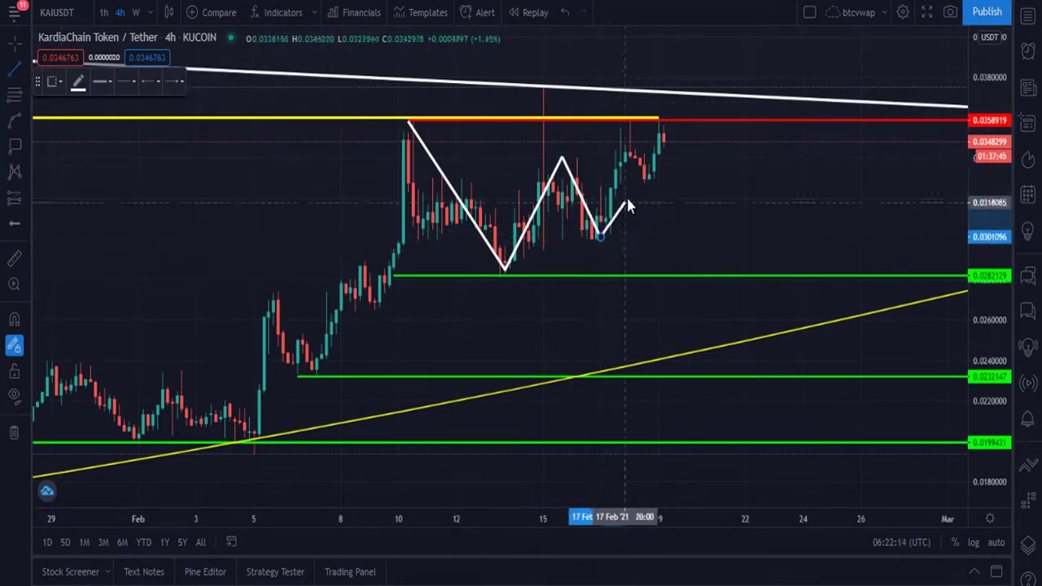
click(673, 125)
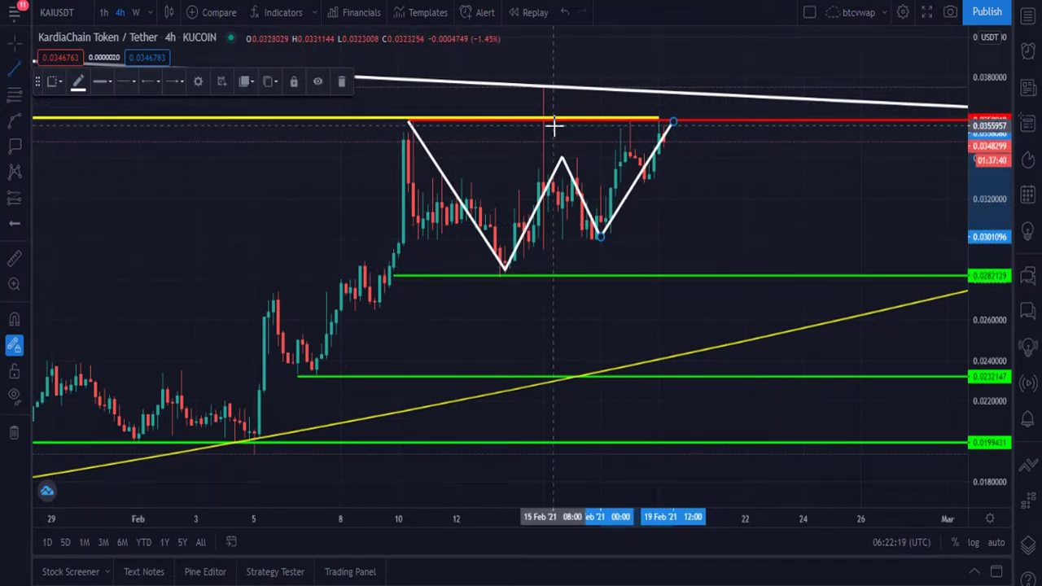
Project the W's height from the breakout and label its 0.0415946 target.
click(563, 161)
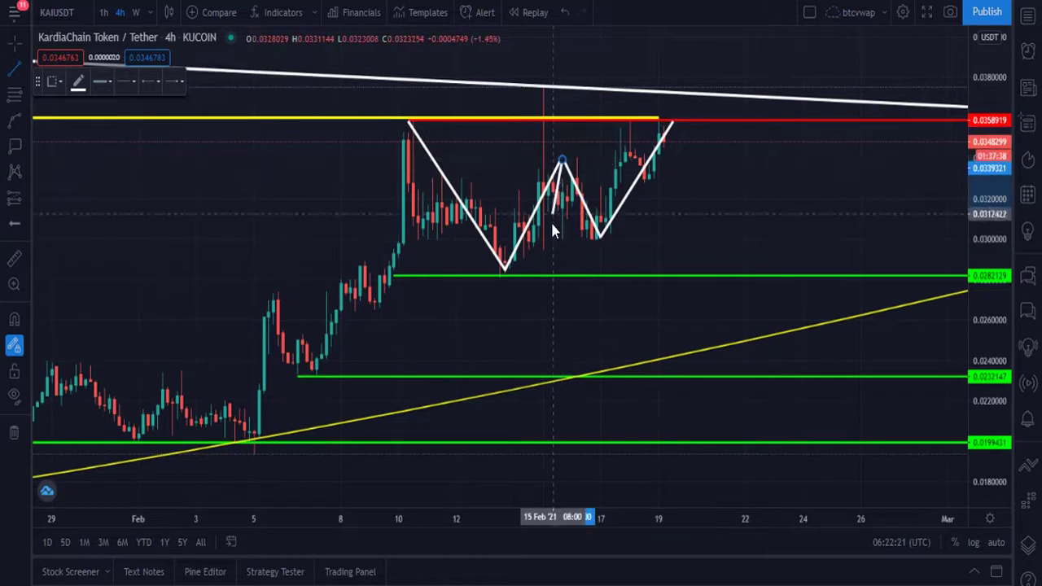
click(562, 277)
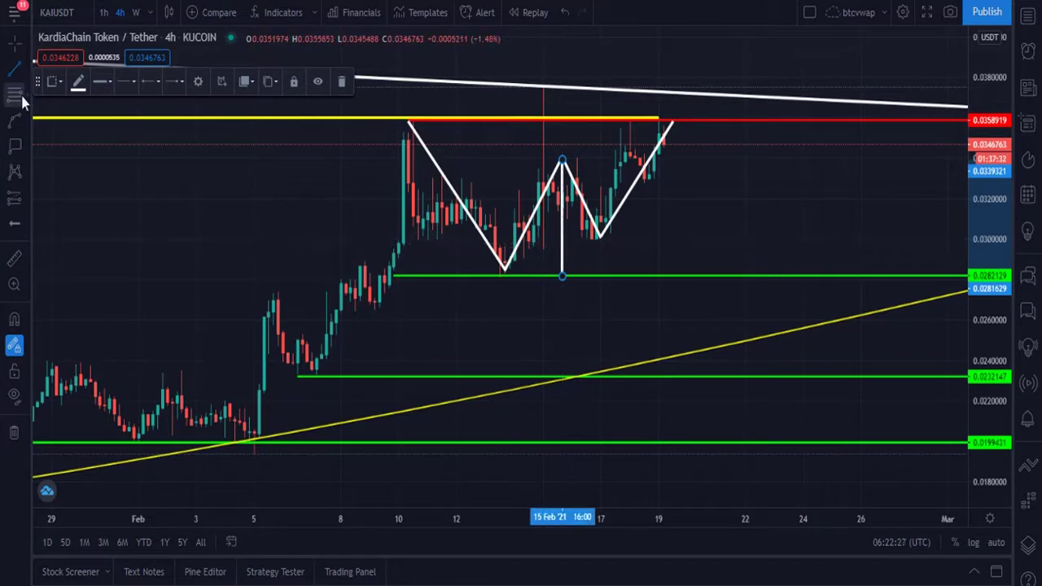
drag(561, 224, 674, 71)
drag(998, 232, 998, 289)
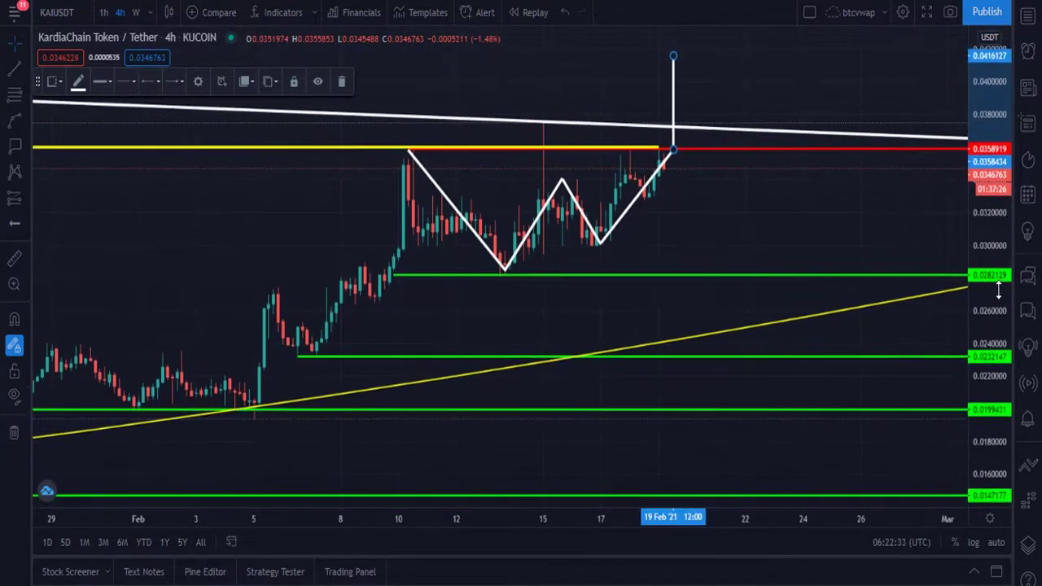
click(13, 148)
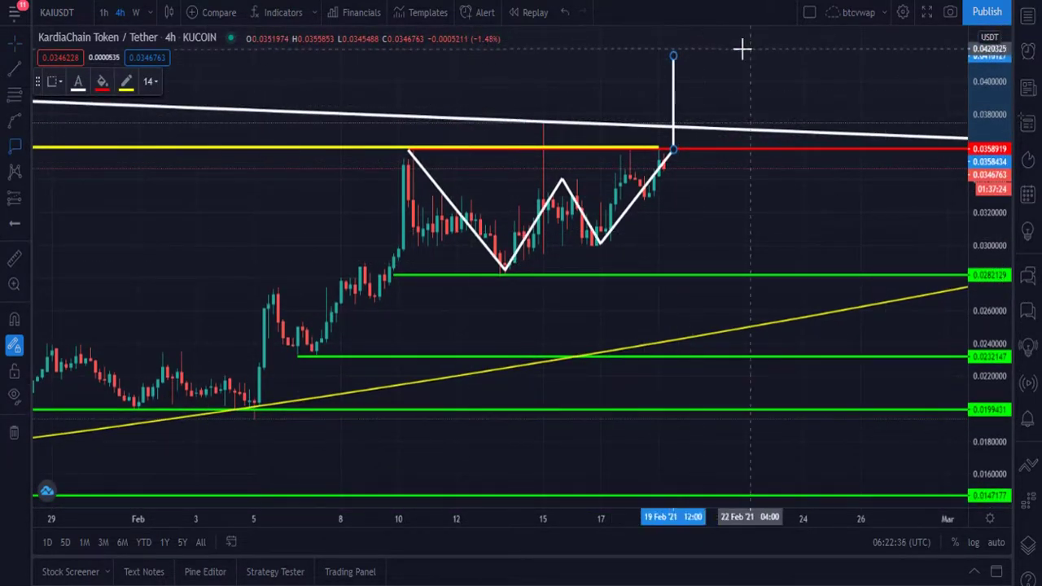
click(674, 57)
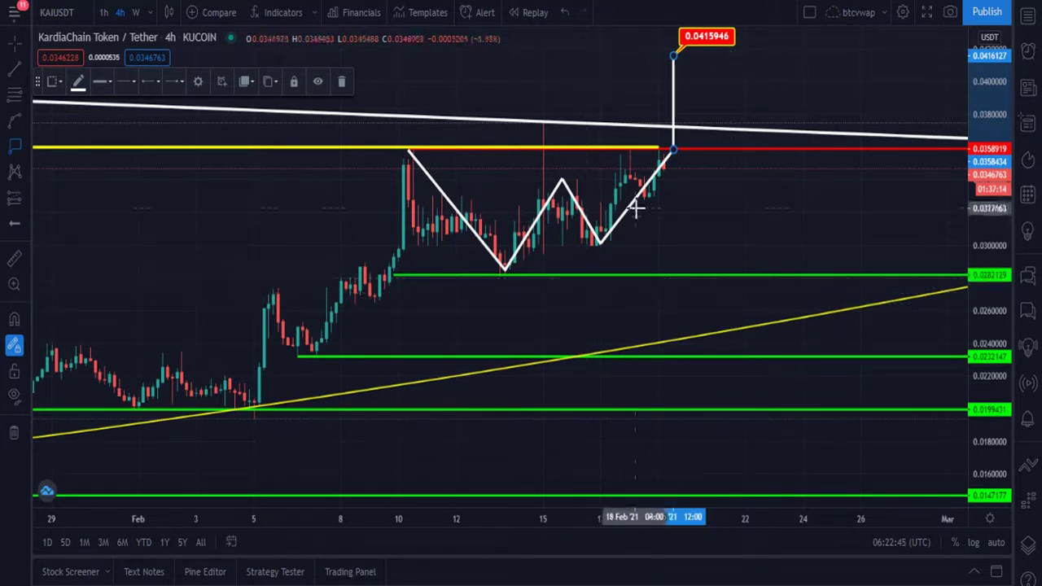
click(690, 150)
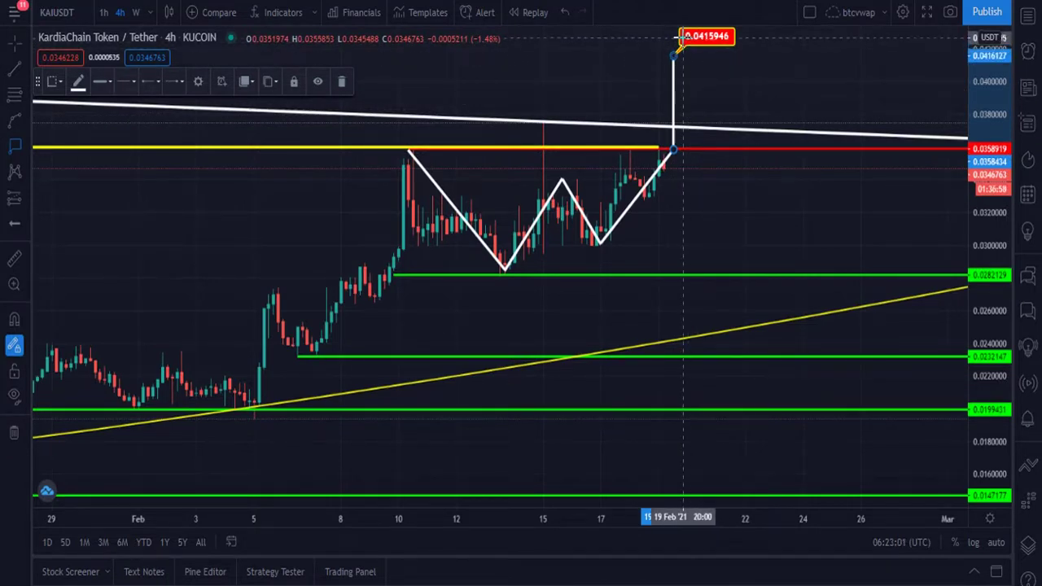
scroll(411, 399, down, 3)
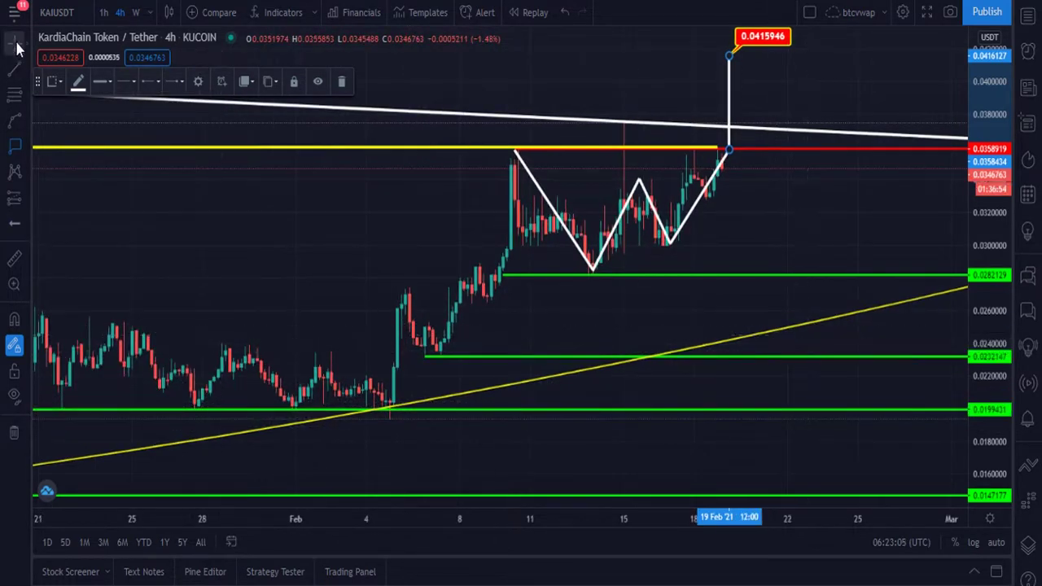
Zoom out and pan to frame the full August cup alongside the W pattern.
drag(646, 310, 567, 284)
scroll(561, 285, down, 5)
scroll(561, 285, down, 3)
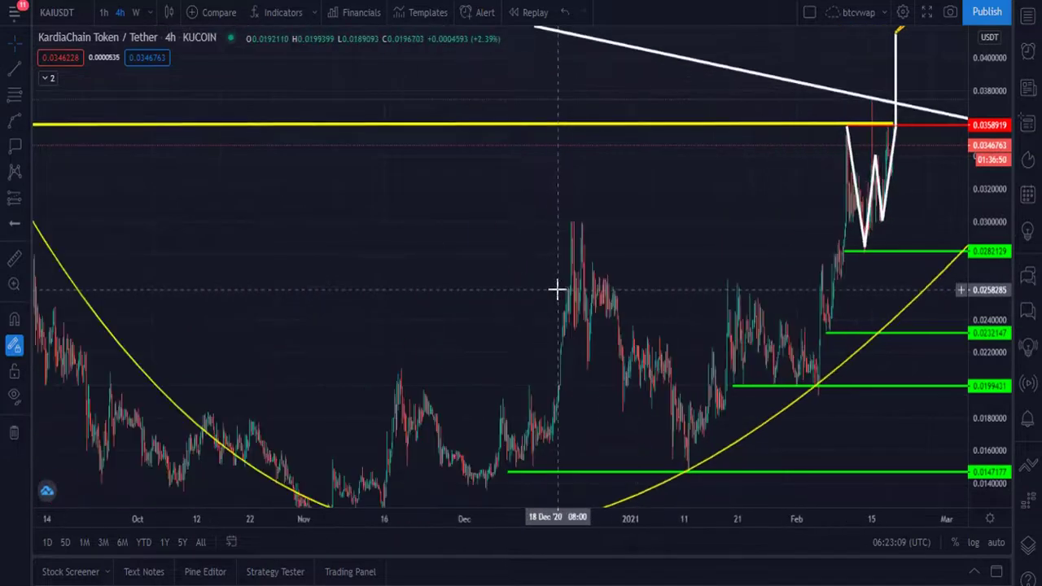
drag(1004, 256, 1002, 364)
scroll(819, 360, down, 3)
scroll(684, 358, up, 2)
drag(614, 281, 411, 311)
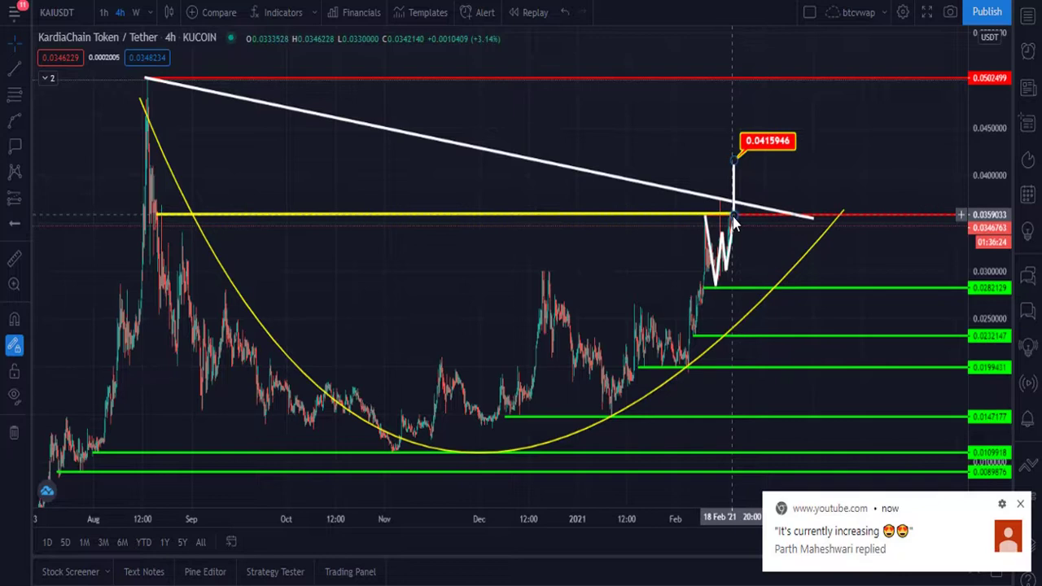
click(1022, 505)
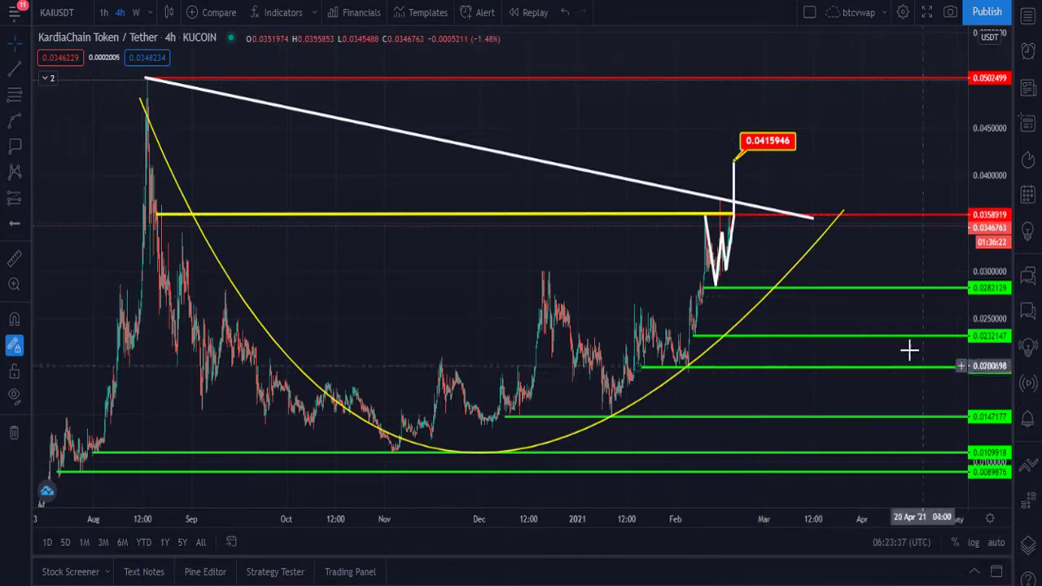
click(13, 73)
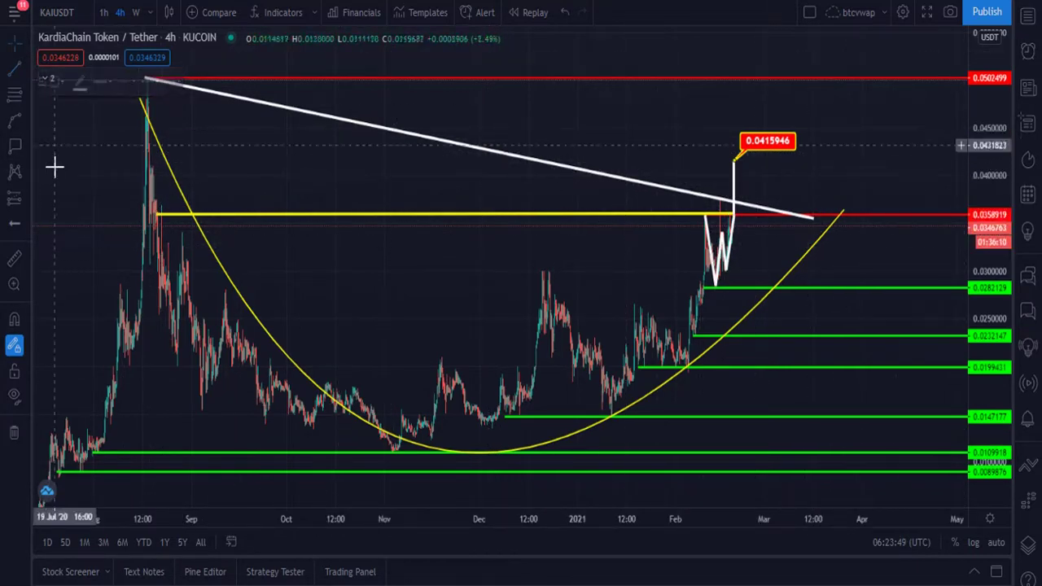
Draw the cup's depth line and shift it onto the breakout neckline, reaching about 0.0683209.
drag(74, 193, 97, 211)
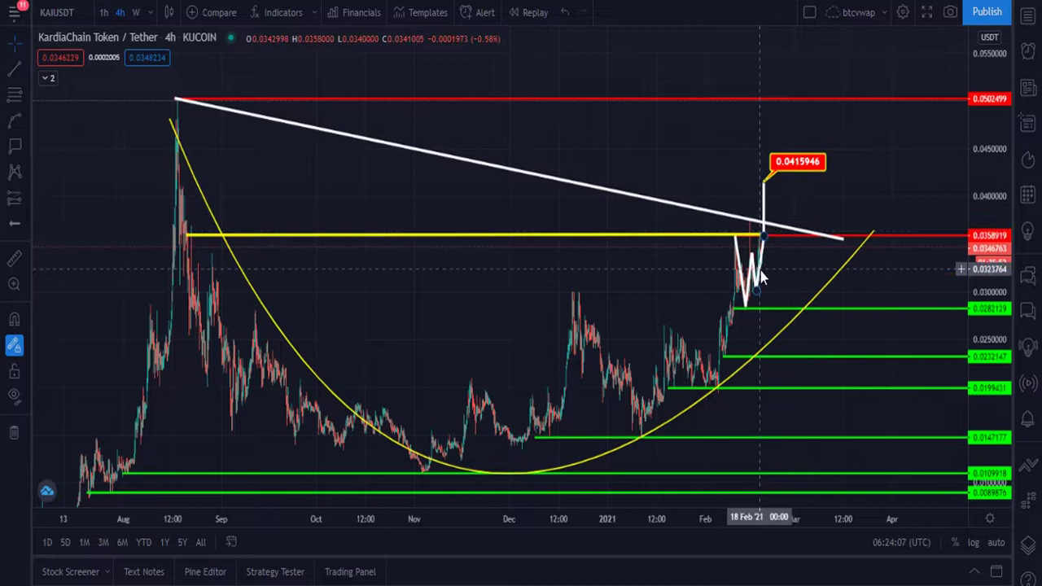
click(14, 69)
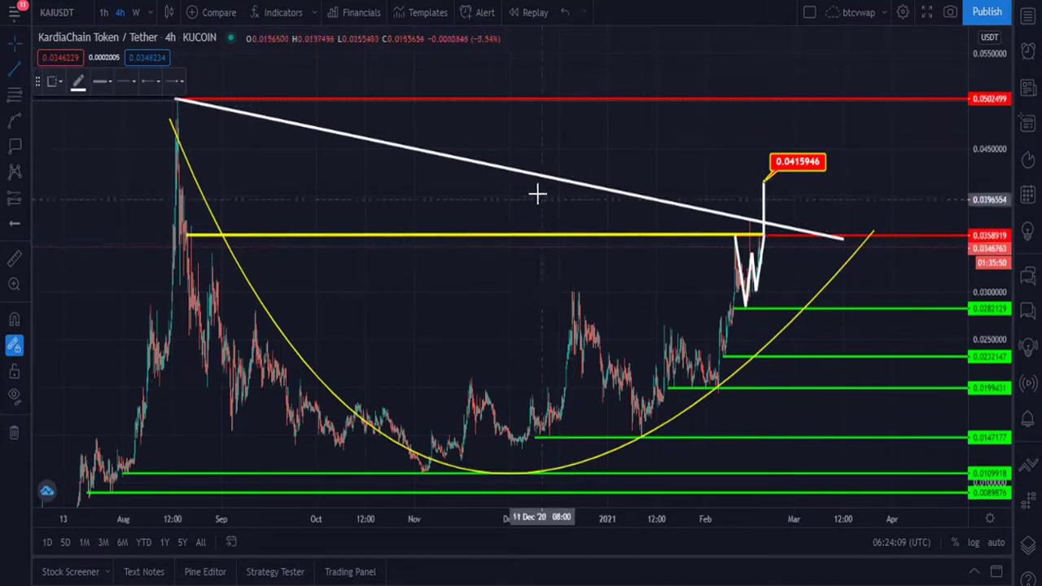
click(499, 166)
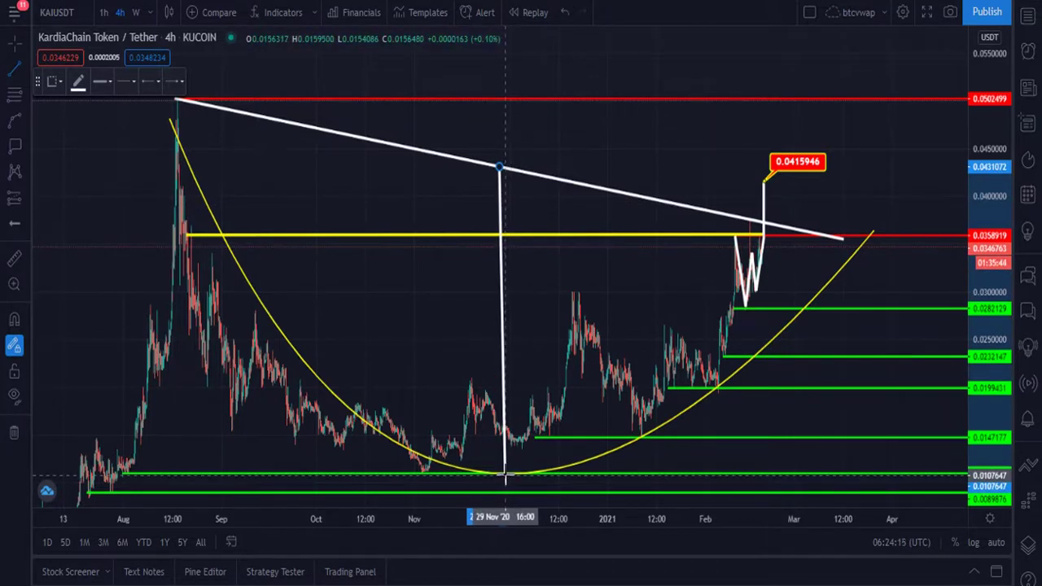
click(505, 473)
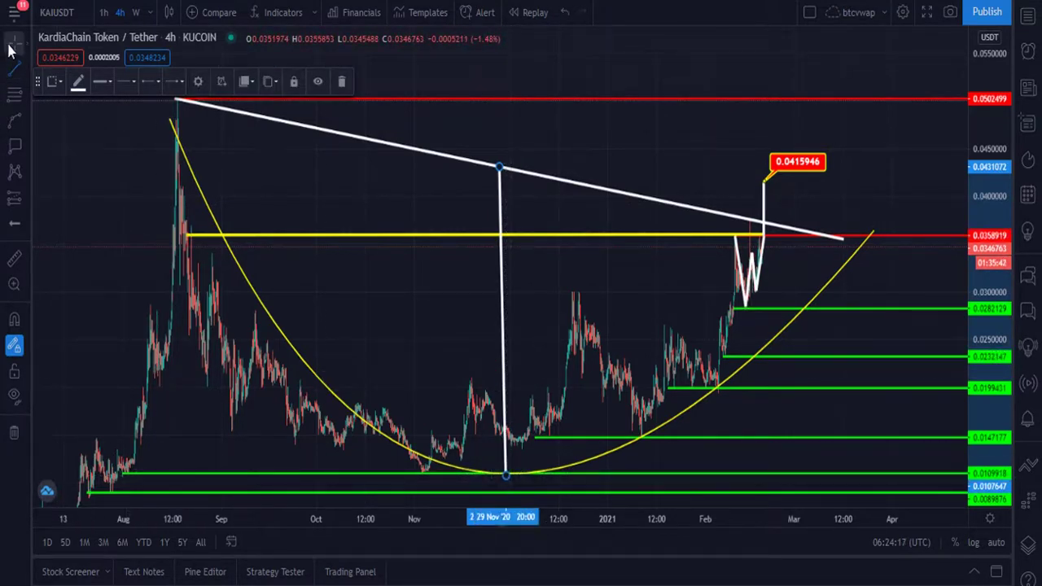
drag(503, 214, 769, 26)
drag(772, 215, 768, 234)
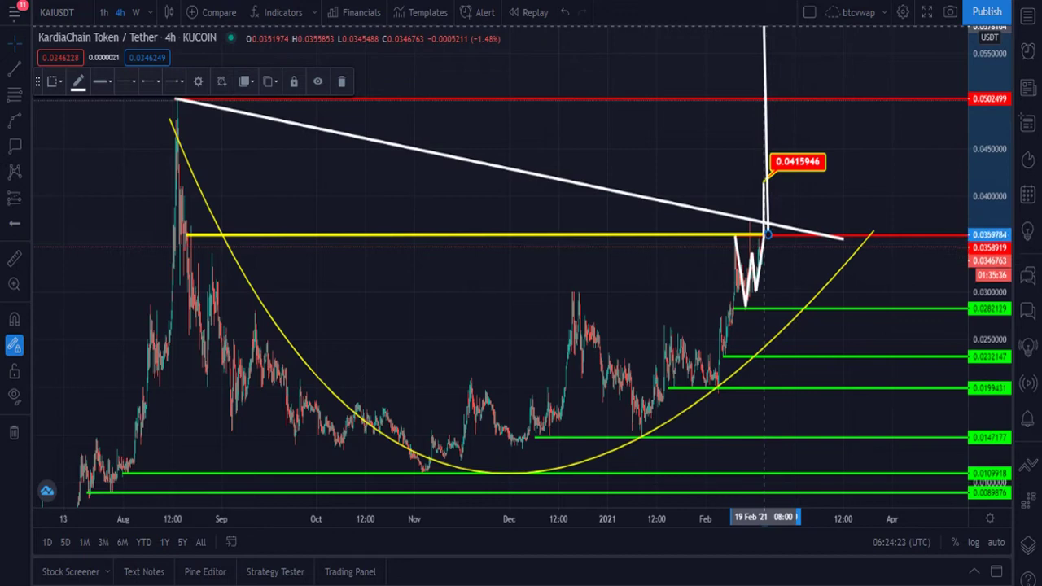
drag(1006, 216, 1001, 362)
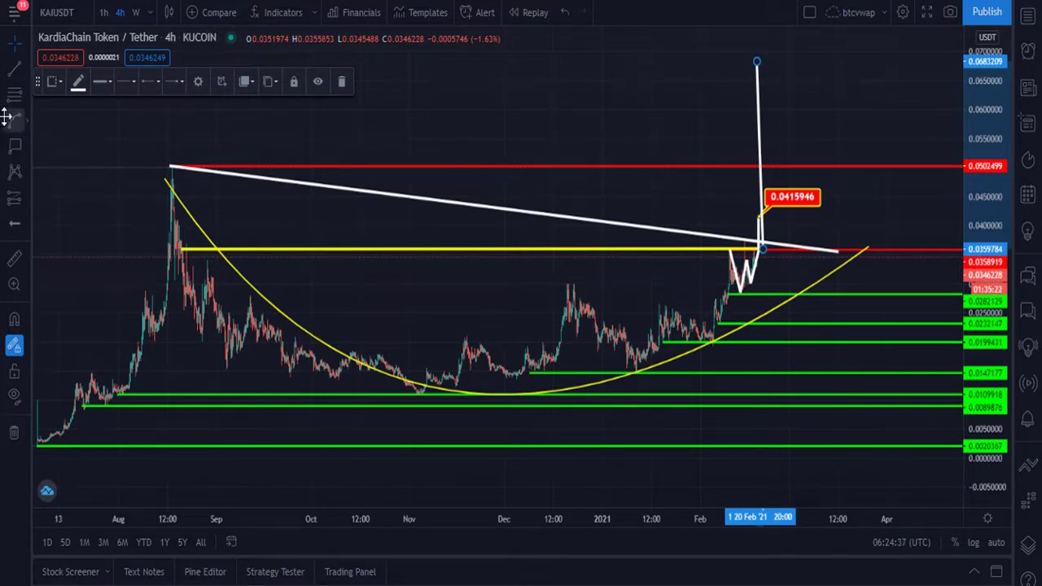
Label the projection line's top at 0.0685307 and reframe the chart around all drawings.
click(13, 149)
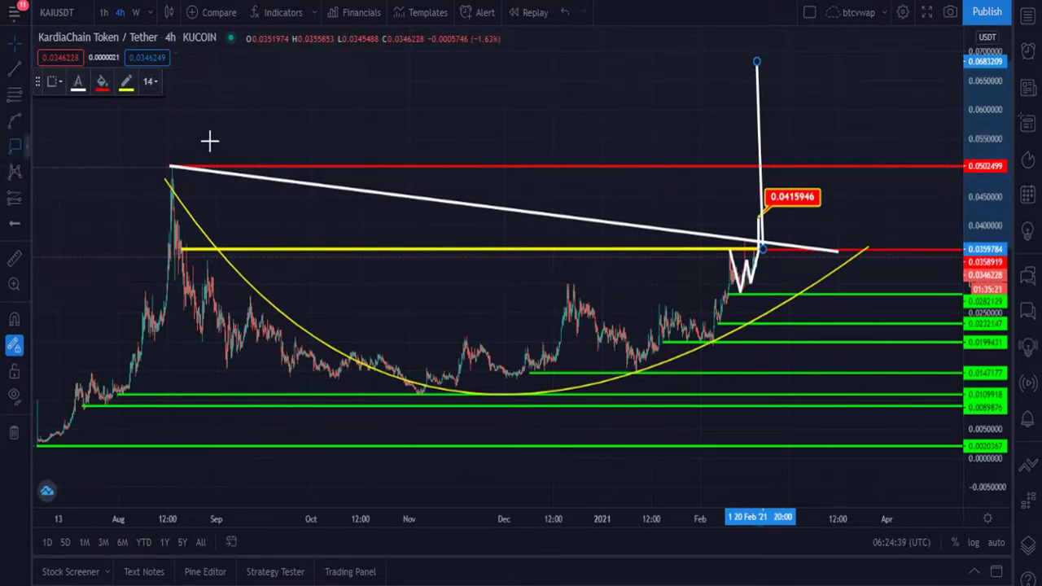
click(757, 64)
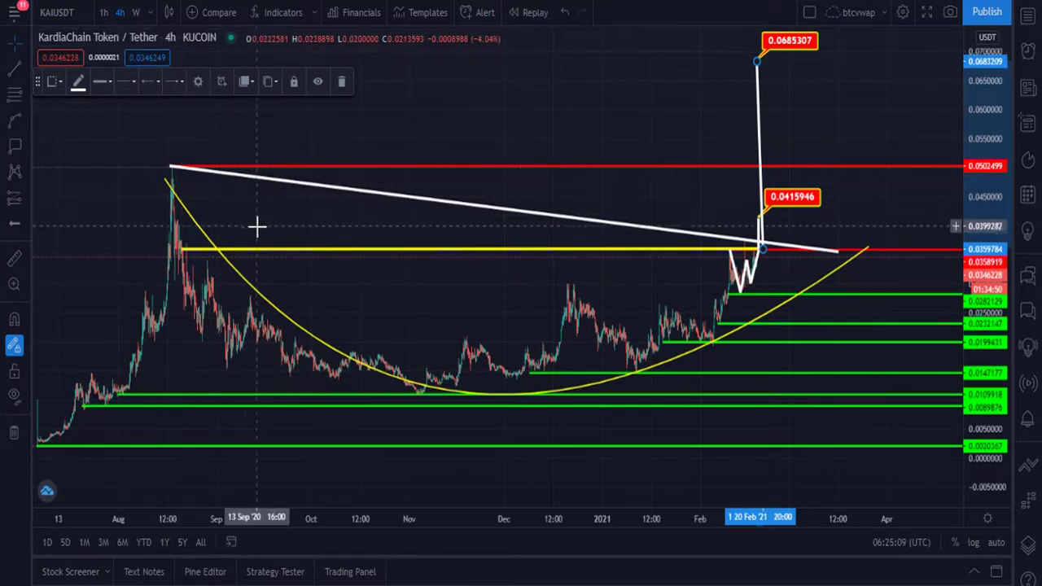
scroll(268, 241, down, 4)
drag(149, 295, 17, 312)
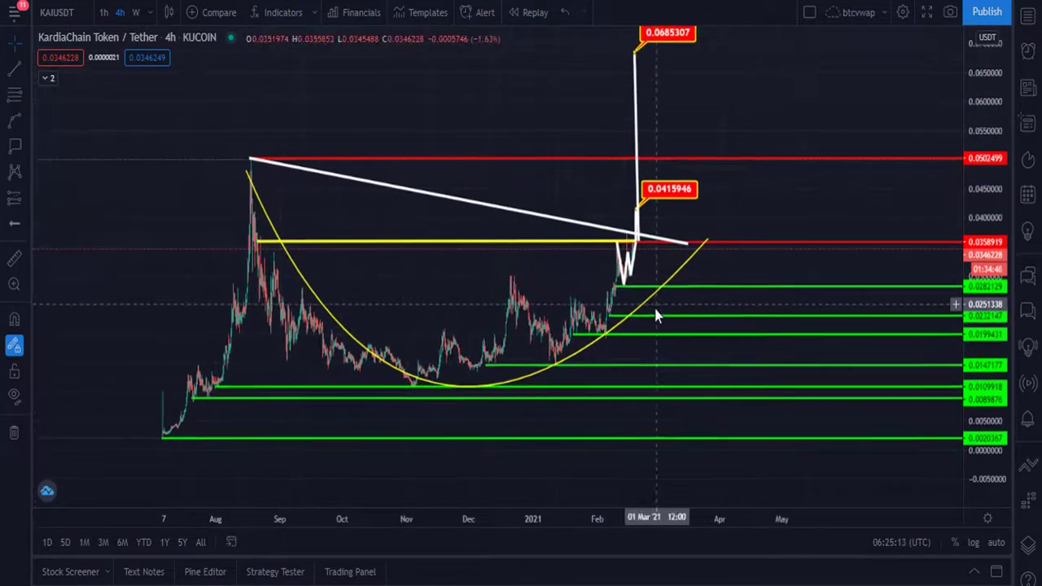
drag(992, 195, 965, 416)
drag(698, 439, 632, 456)
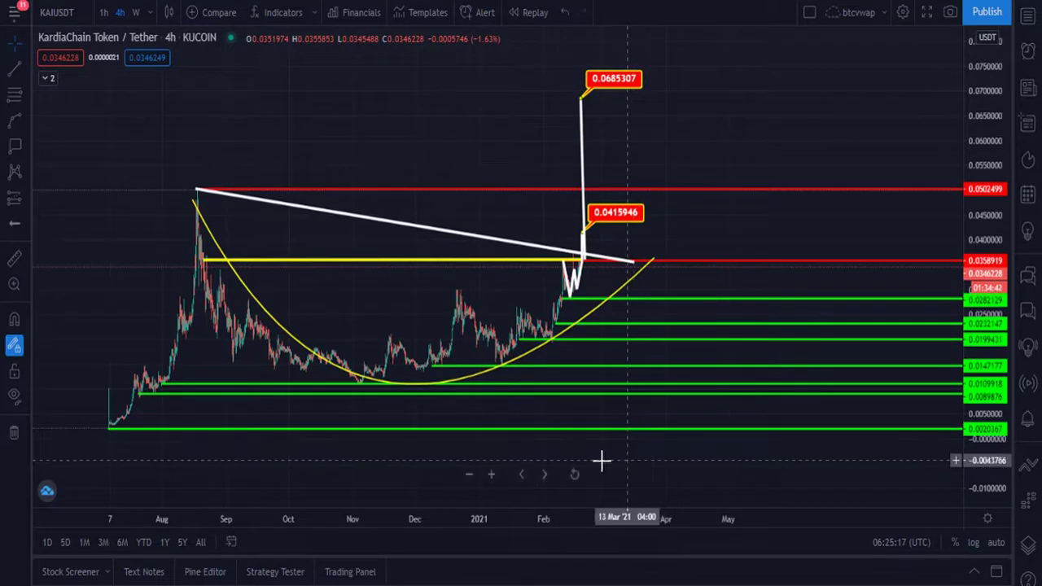
Draw Fibonacci from the 0.0502769 August high to the 0.0019684 low, showing 1.618 at 0.0801316.
click(216, 194)
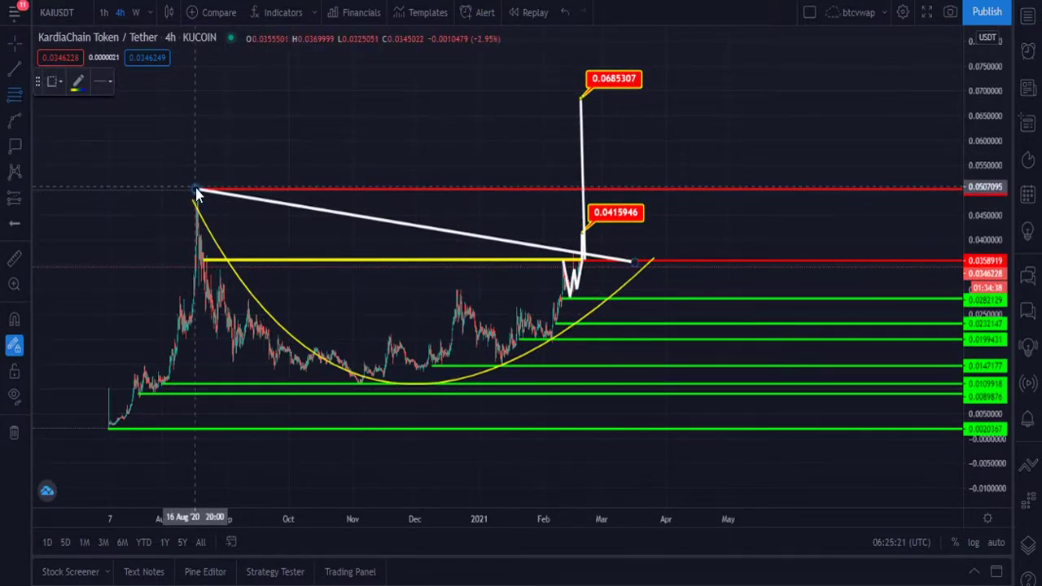
click(195, 189)
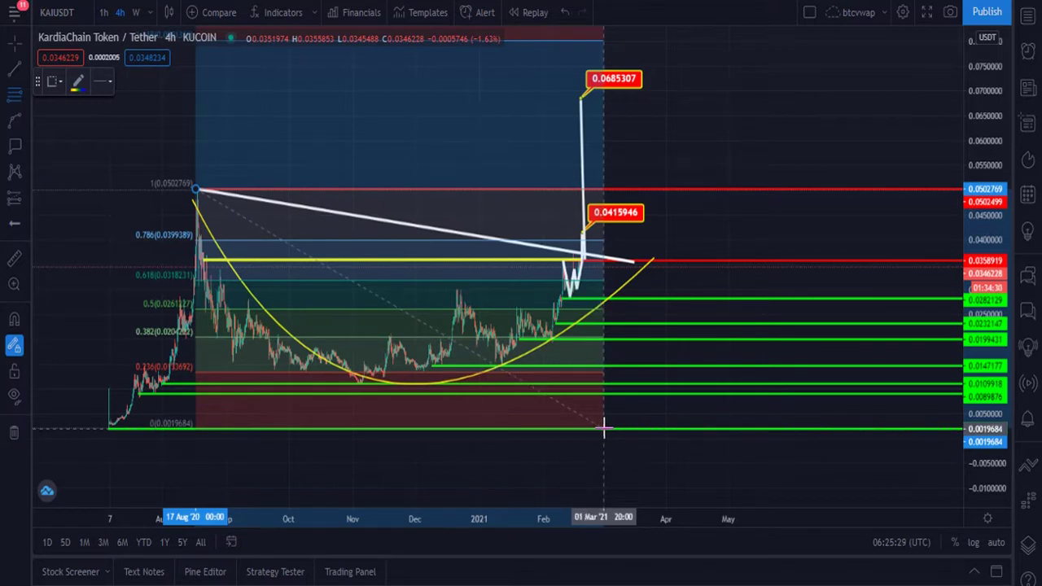
click(604, 429)
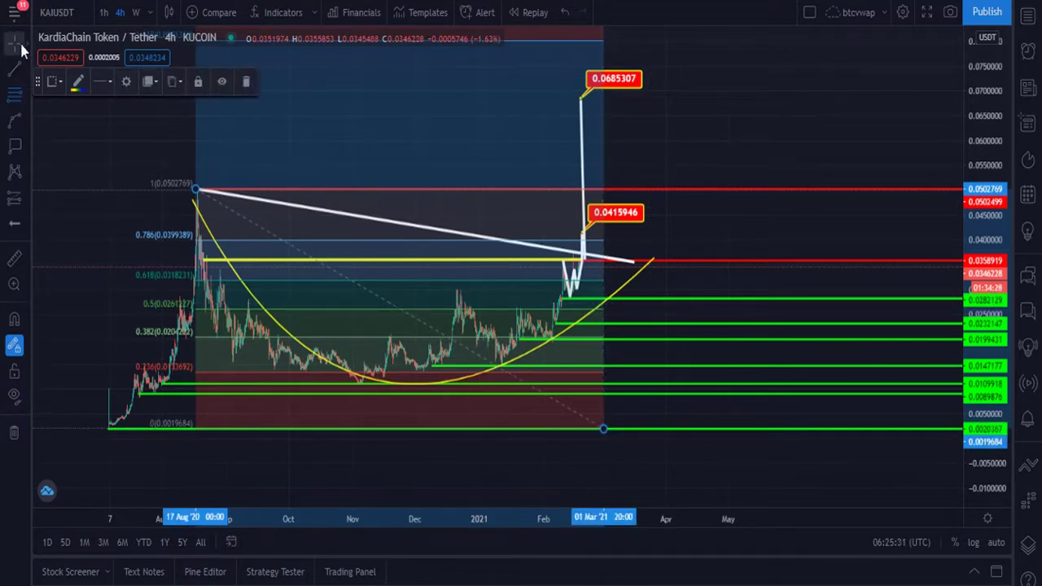
drag(994, 226, 987, 252)
drag(757, 237, 766, 280)
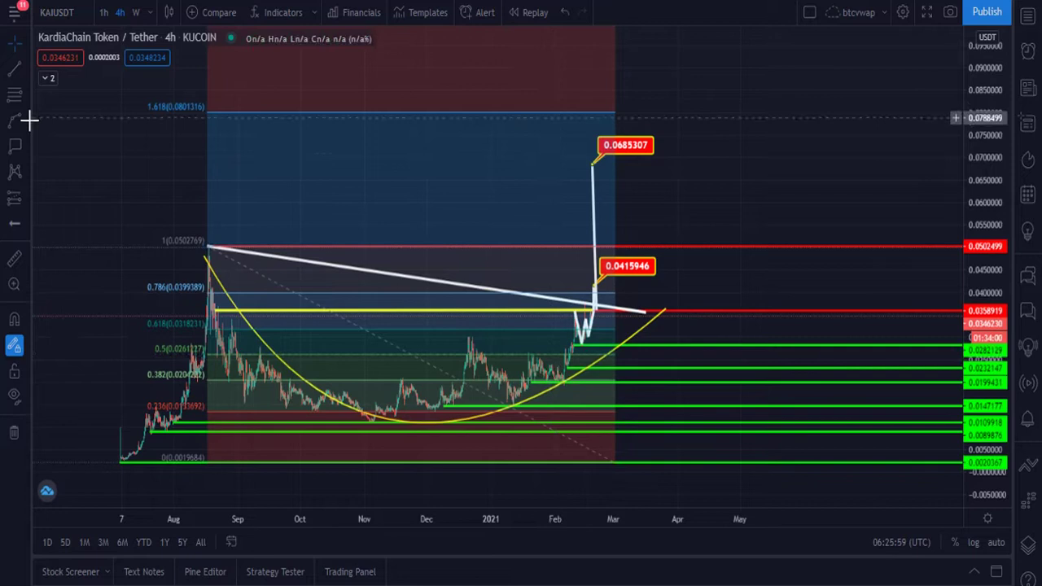
Place a long position near 0.0351 after the breakout, with target and stop 27.25% away.
click(24, 199)
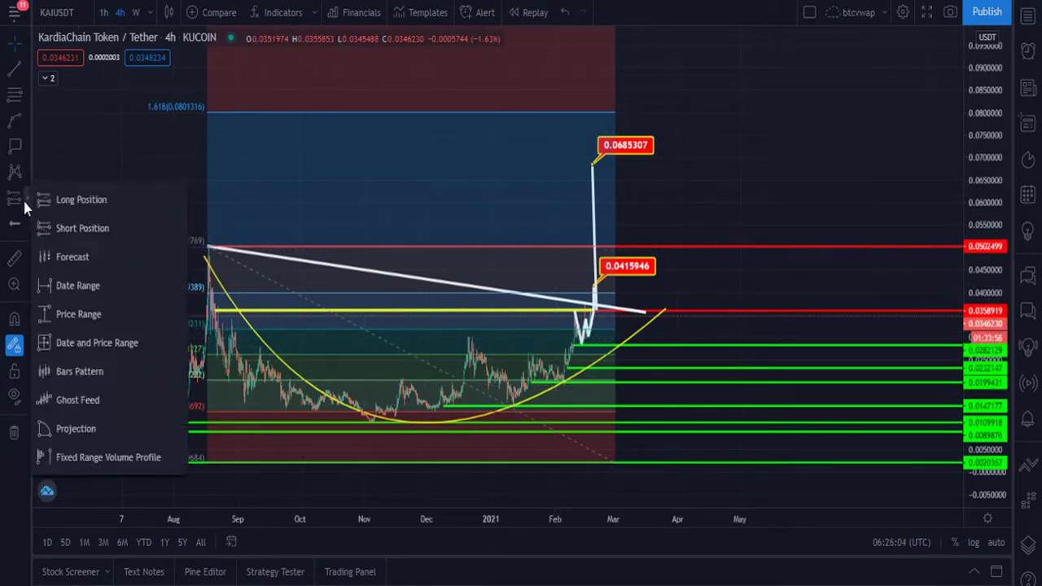
click(86, 316)
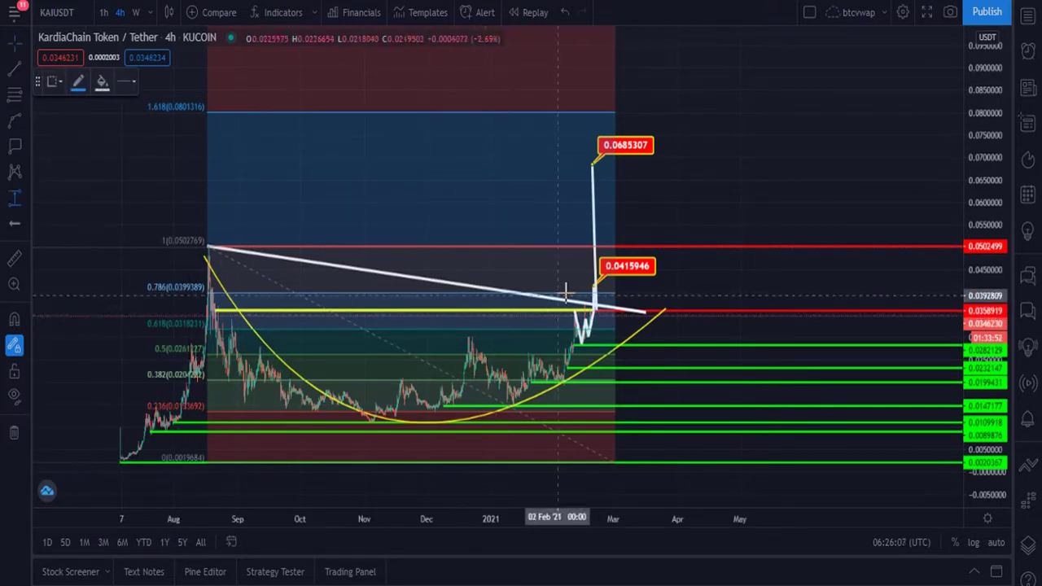
click(22, 197)
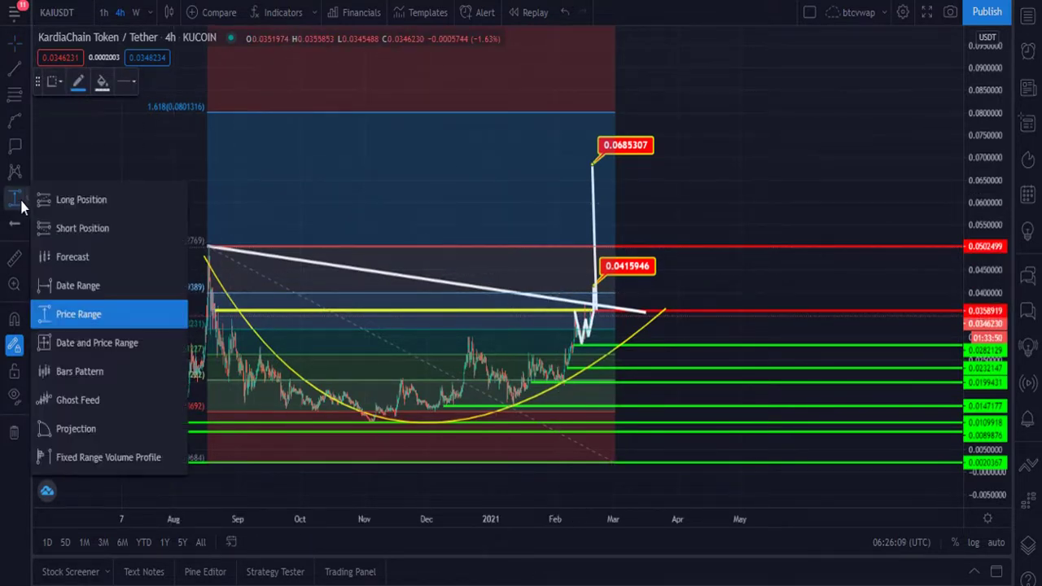
click(41, 203)
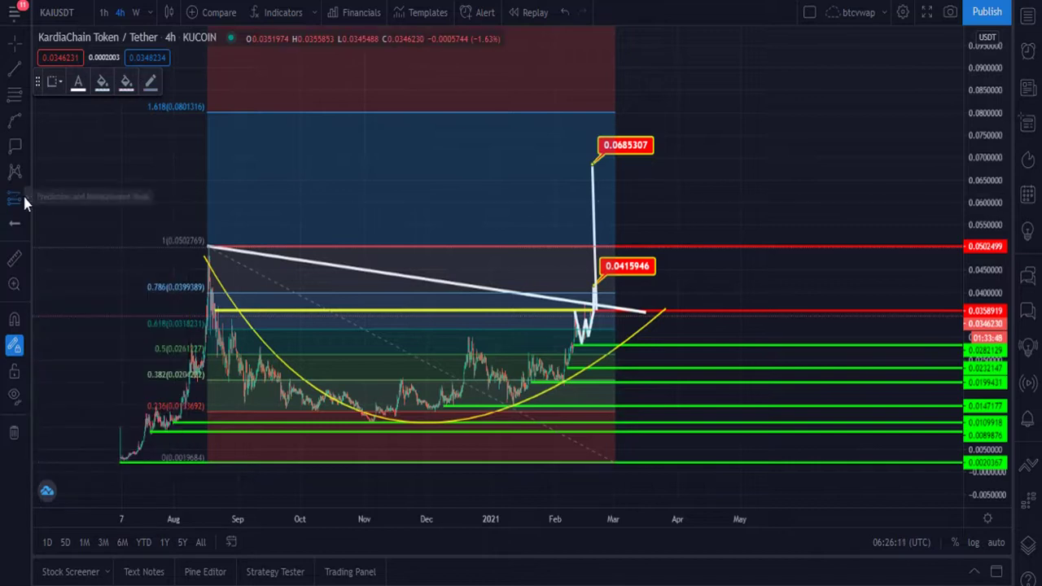
click(24, 198)
click(49, 203)
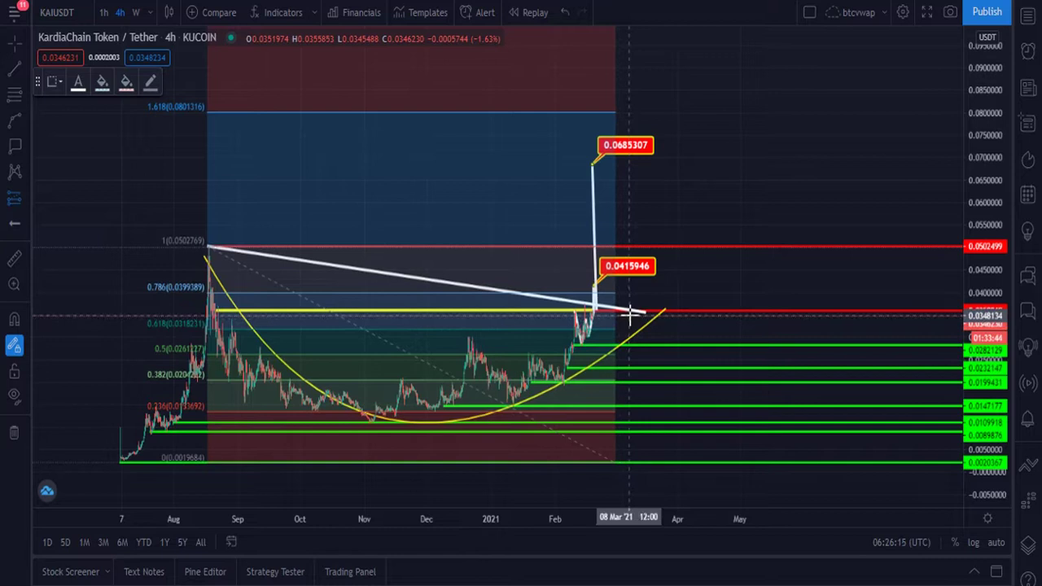
click(677, 314)
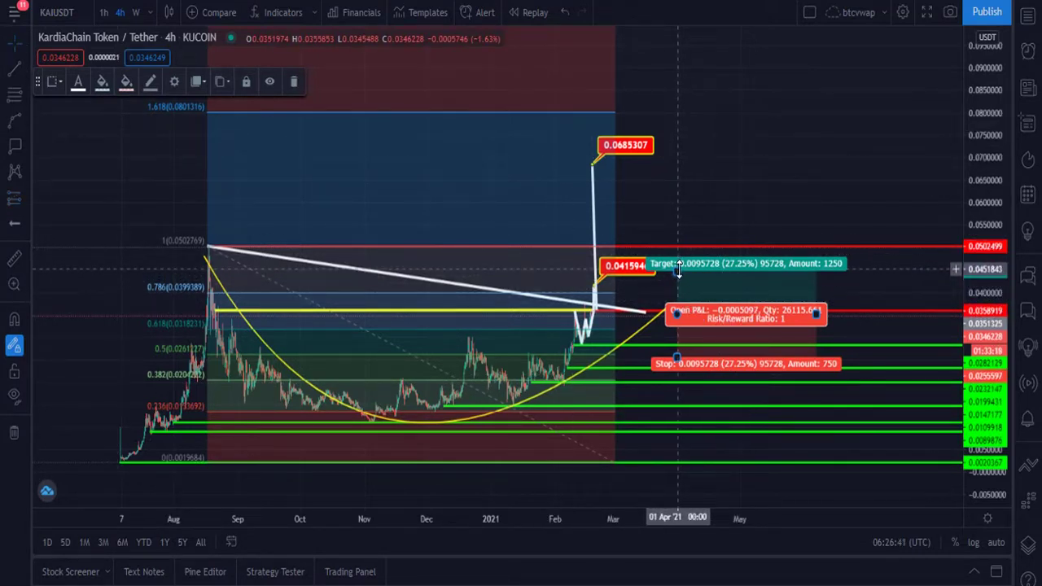
Raise the long position's target to the 4.236 Fibonacci extension at 0.2067611 (488.52%, risk/reward 17.93).
drag(679, 270, 683, 291)
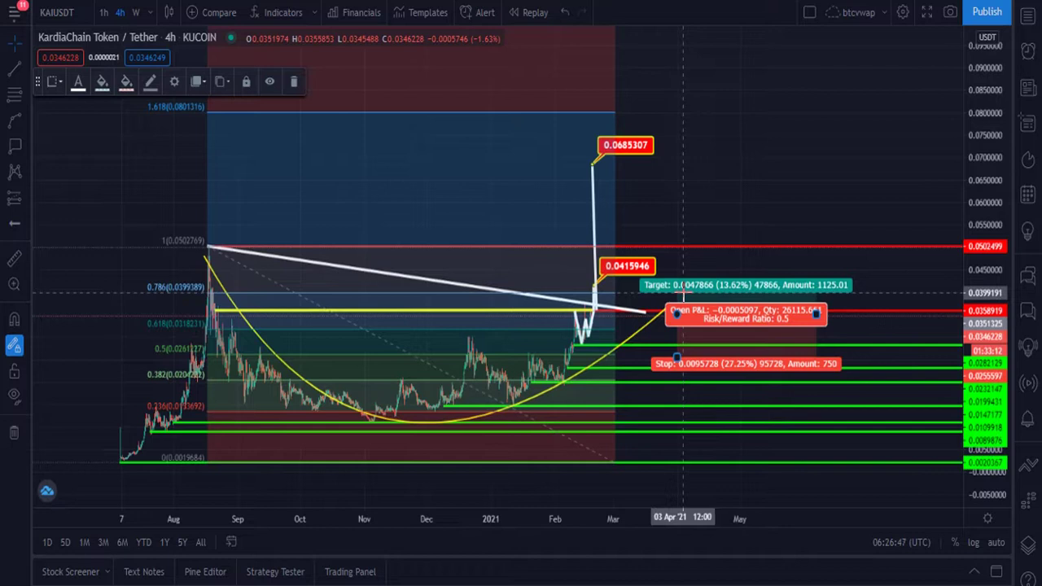
drag(684, 290, 684, 248)
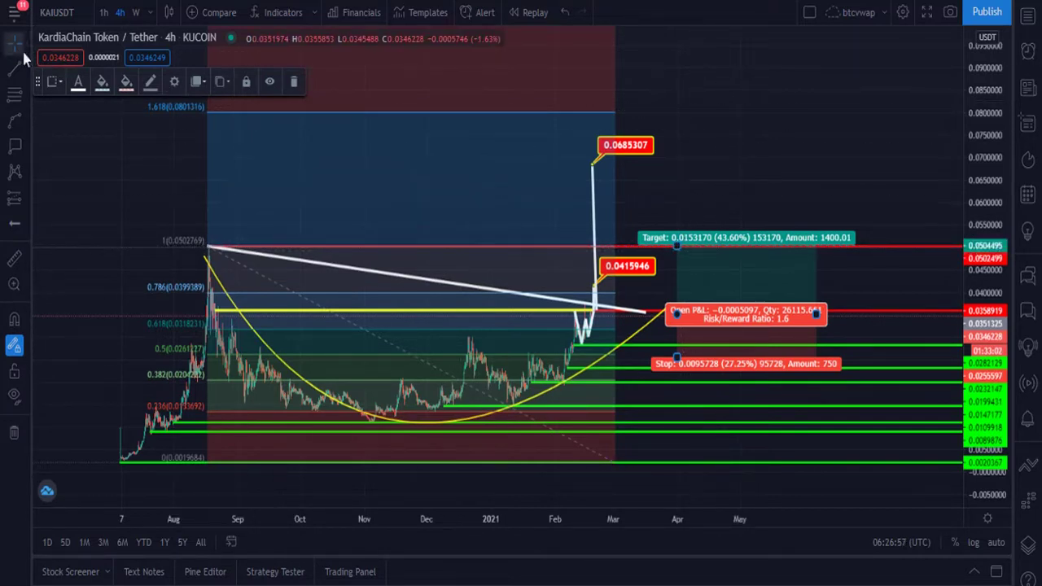
drag(876, 193, 866, 377)
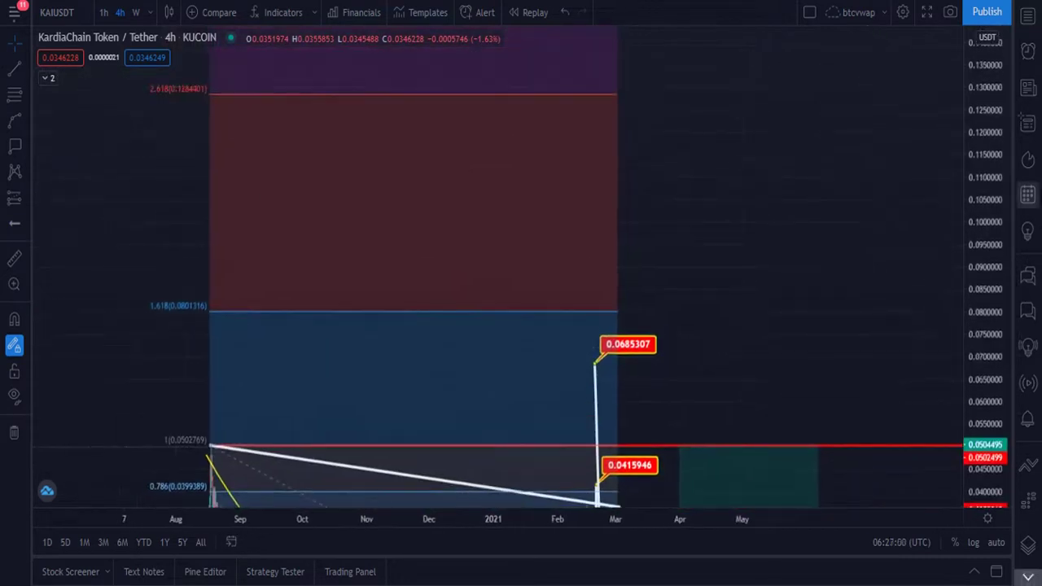
drag(984, 126, 989, 330)
drag(877, 224, 856, 291)
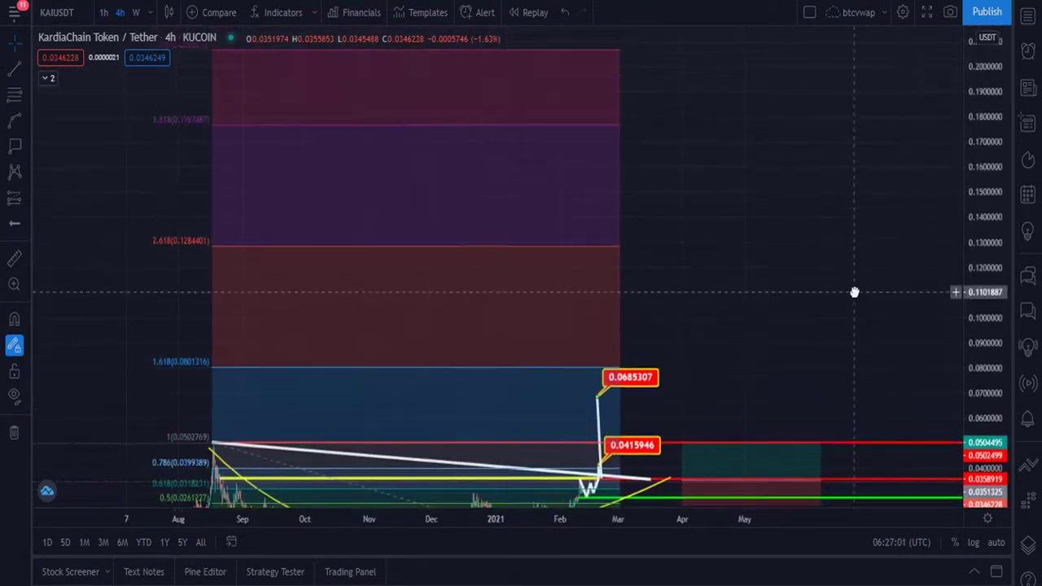
drag(981, 139, 981, 248)
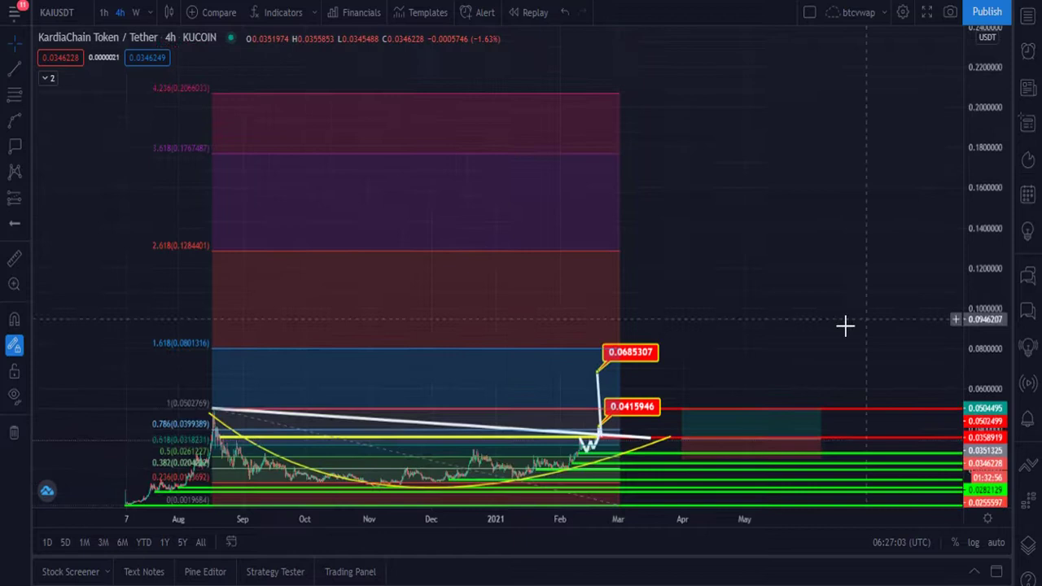
drag(721, 412, 753, 95)
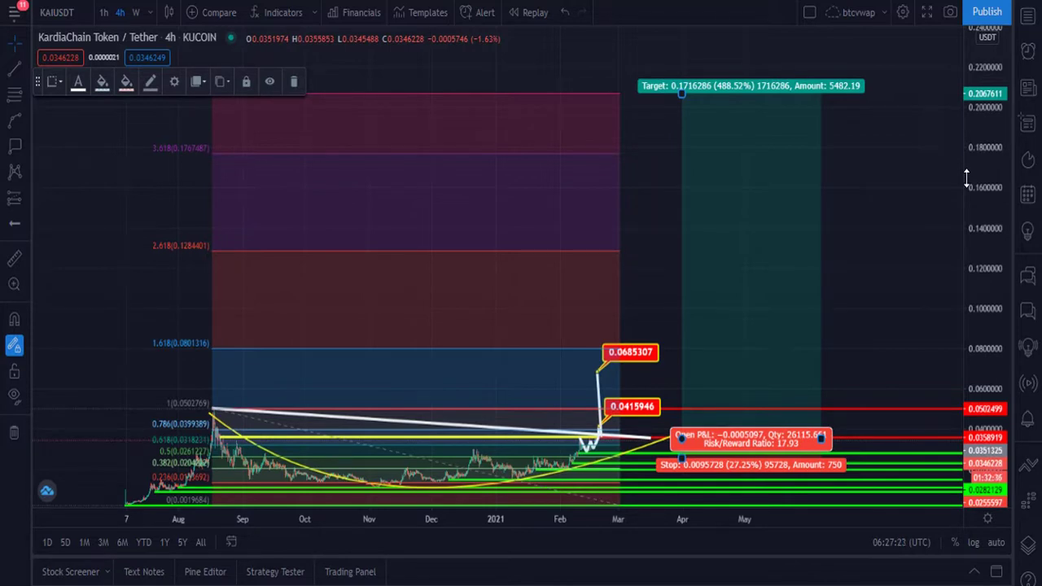
drag(989, 204, 988, 233)
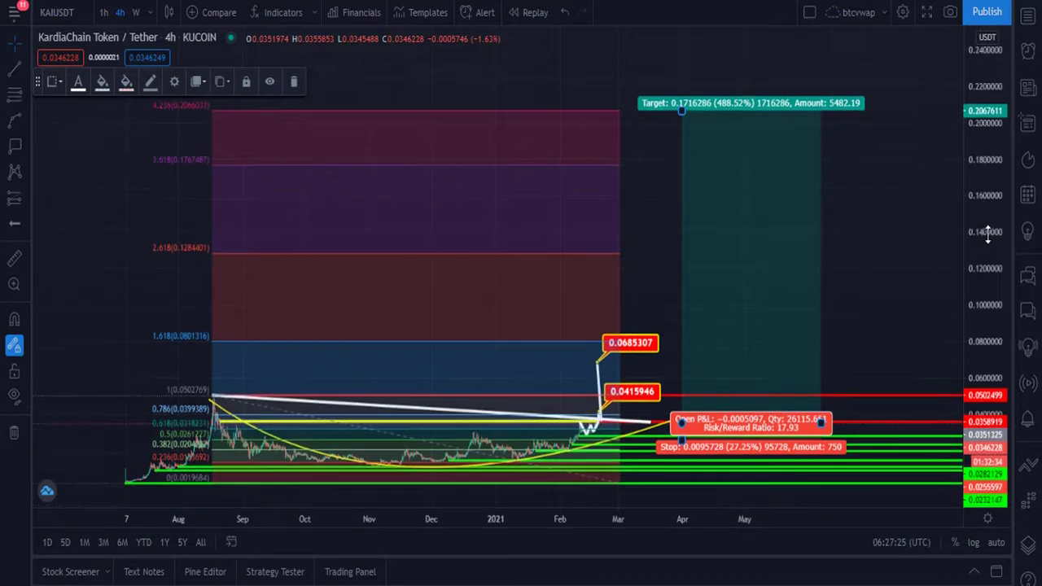
drag(912, 209, 898, 358)
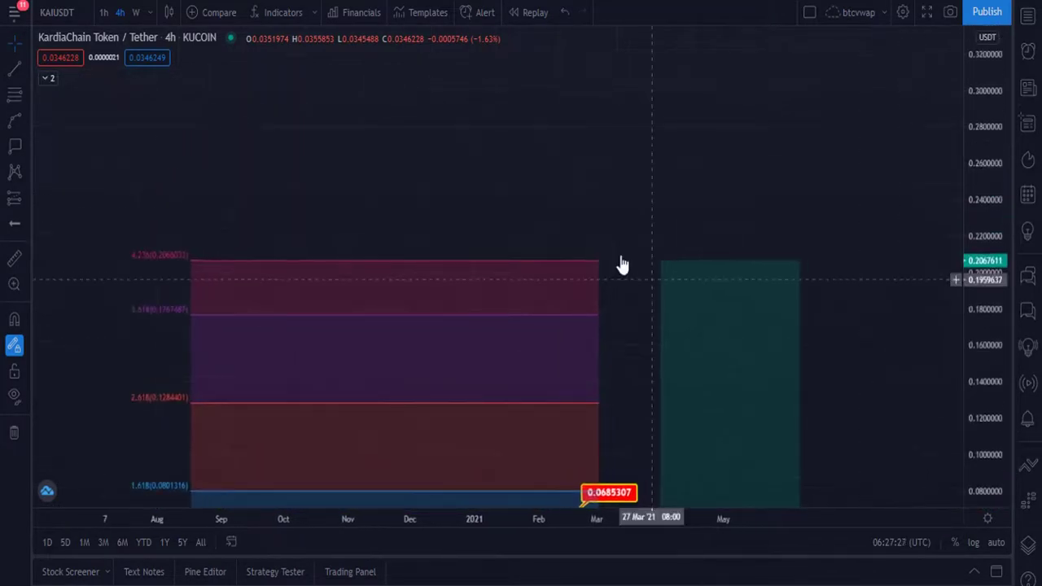
Push the long target up to 0.2650600 for a 754.46% gain and 27.69 risk/reward.
drag(663, 259, 724, 92)
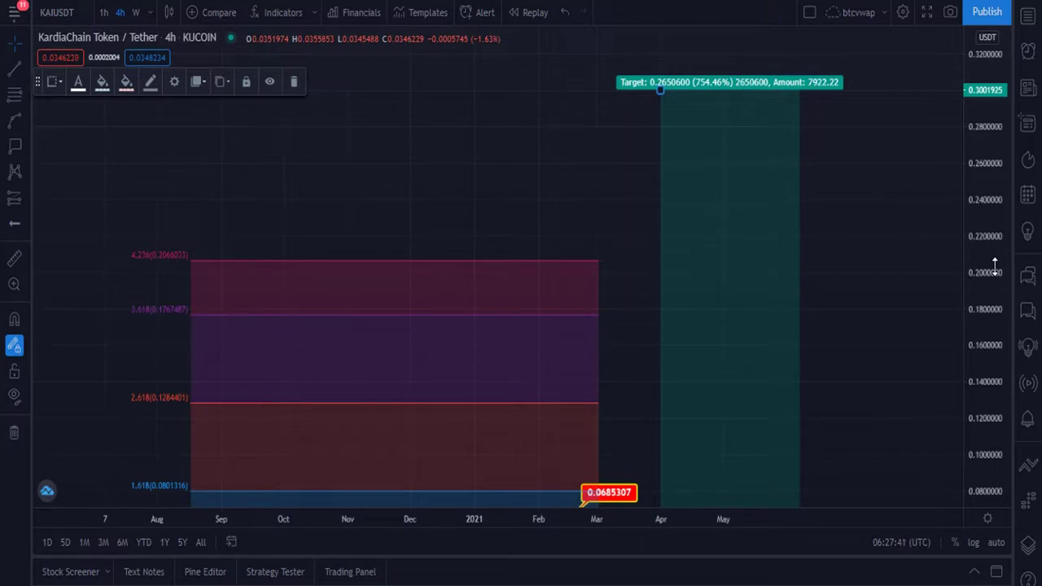
drag(1006, 171, 995, 346)
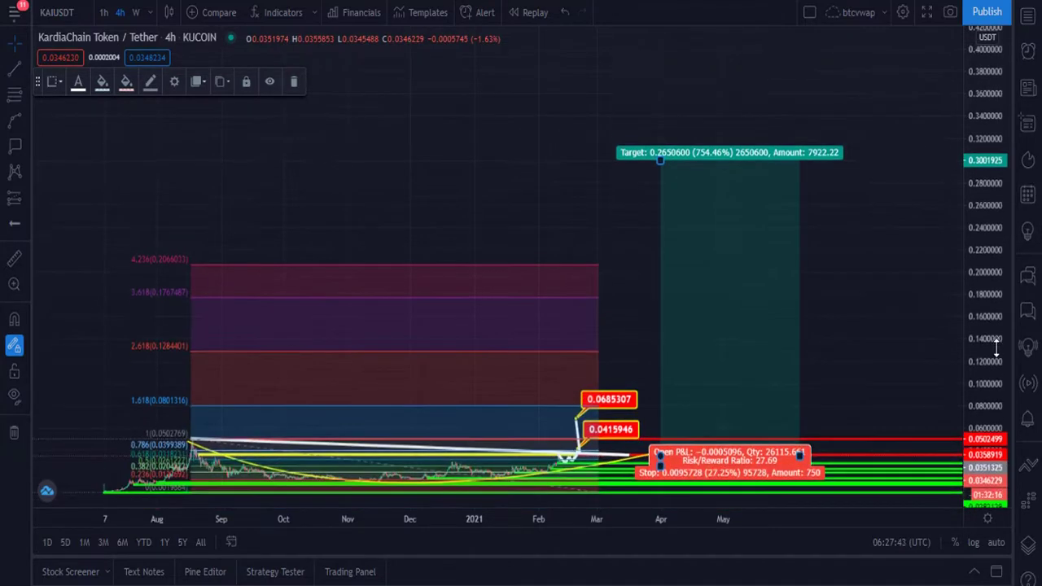